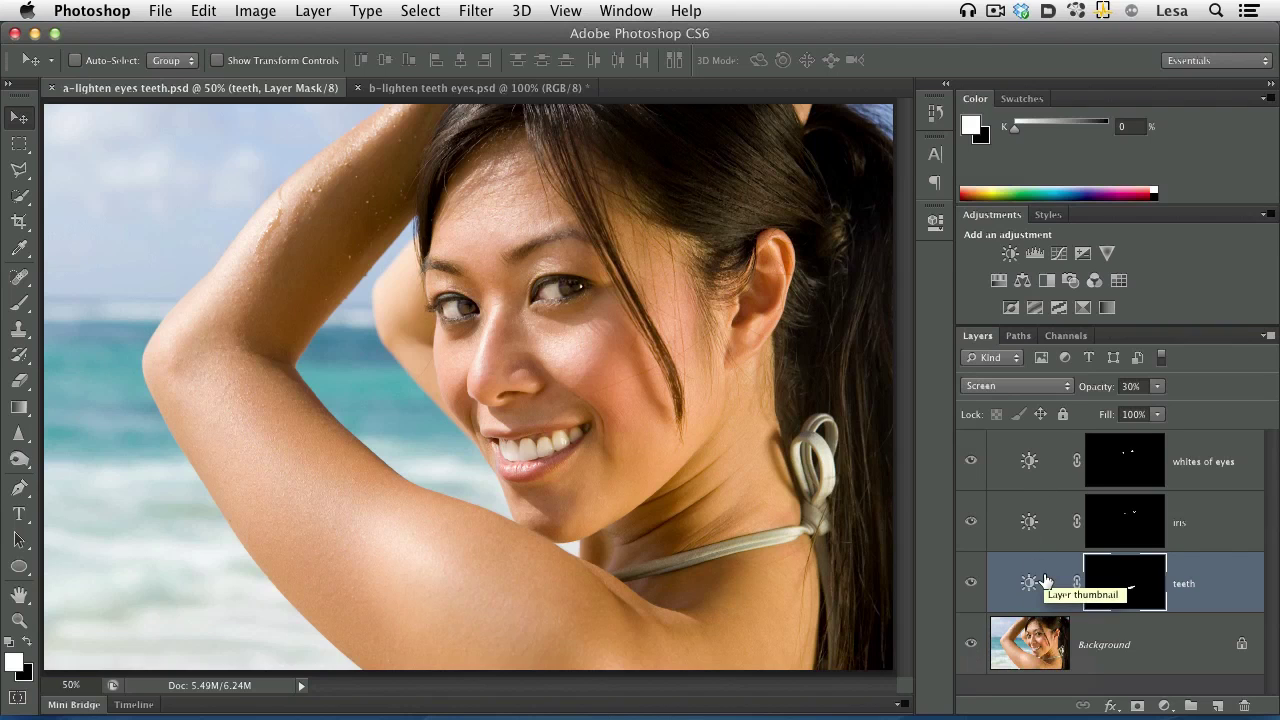
- Compare before and after, then delete the whites of eyes, iris and teeth adjustment layers
alt+click(970, 645)
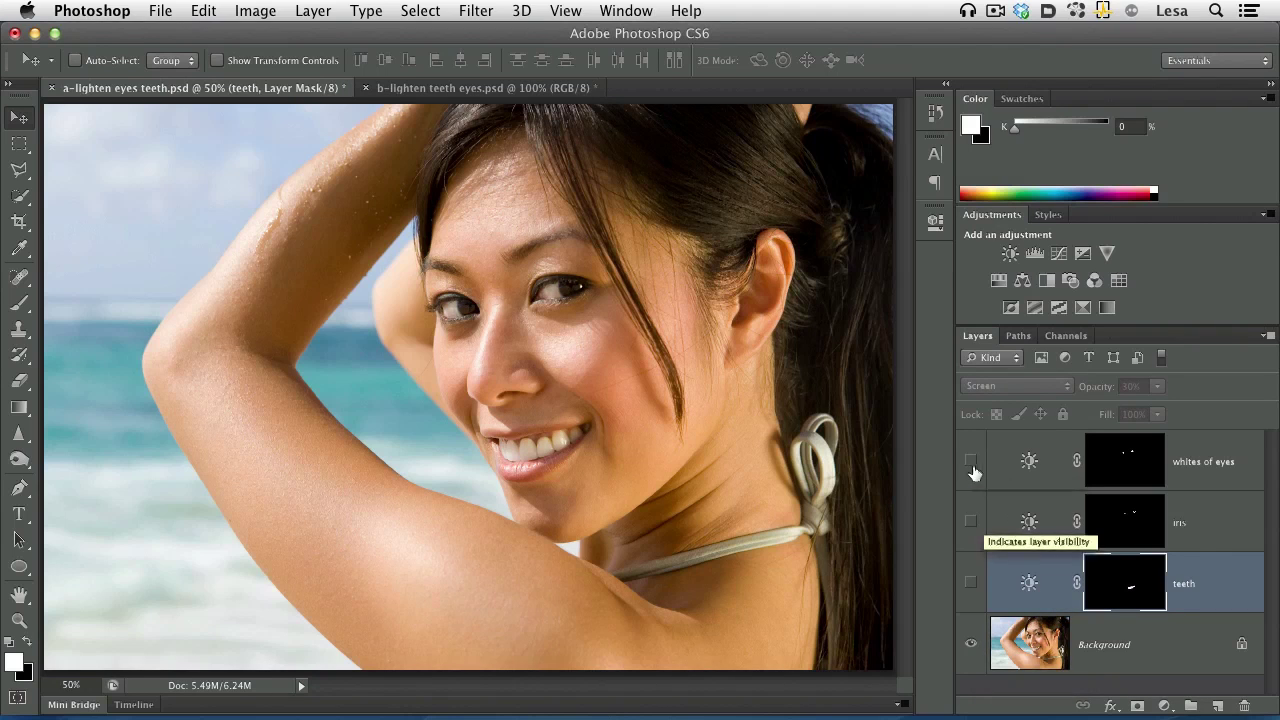
drag(970, 461, 966, 598)
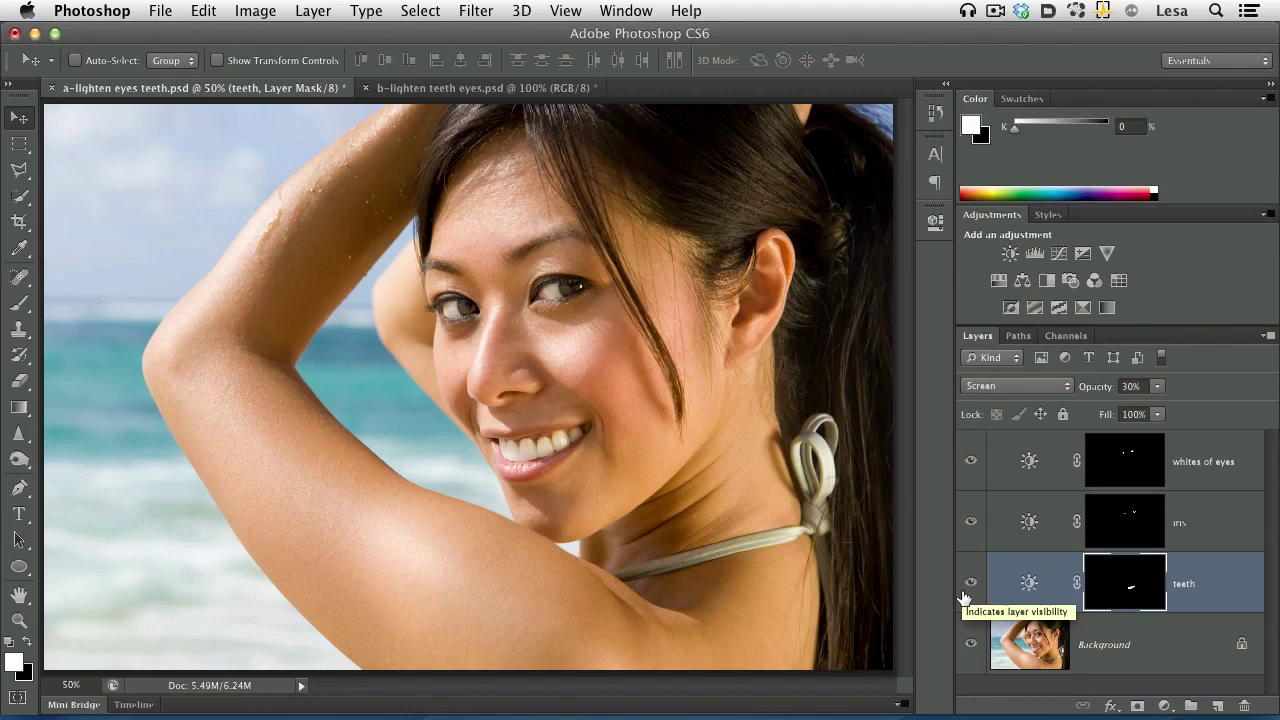
shift+click(1202, 462)
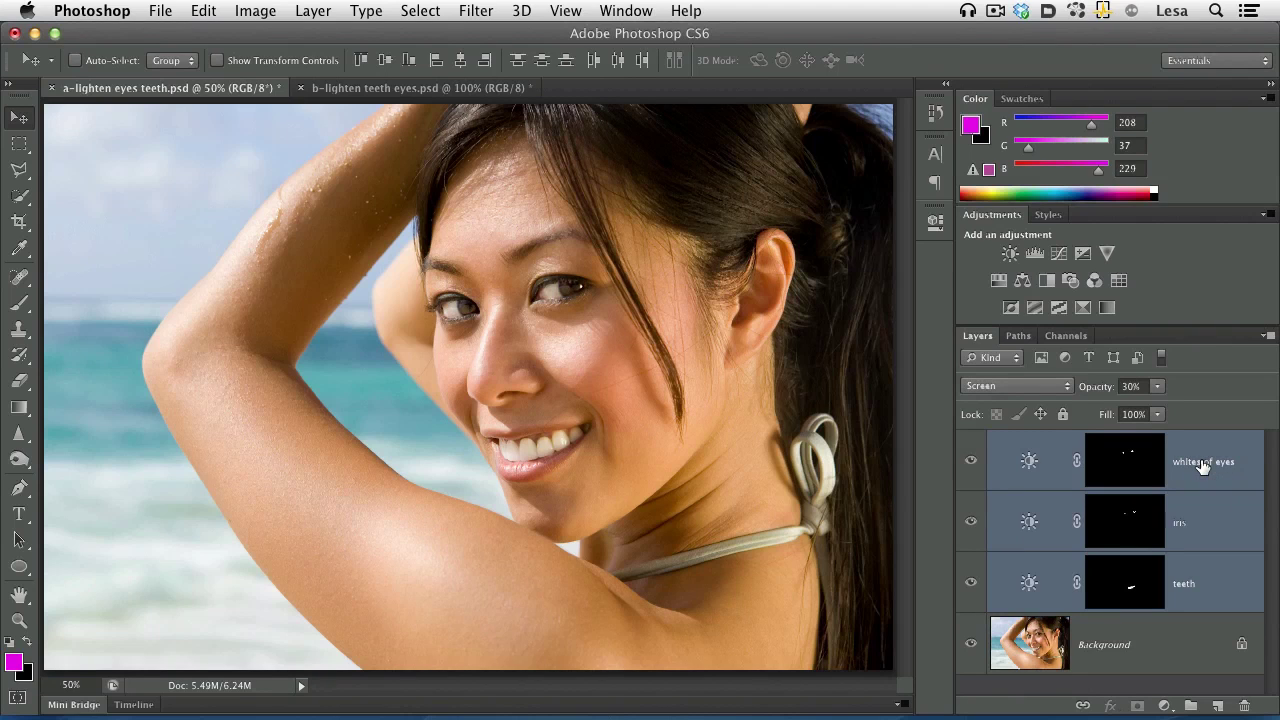
key(Delete)
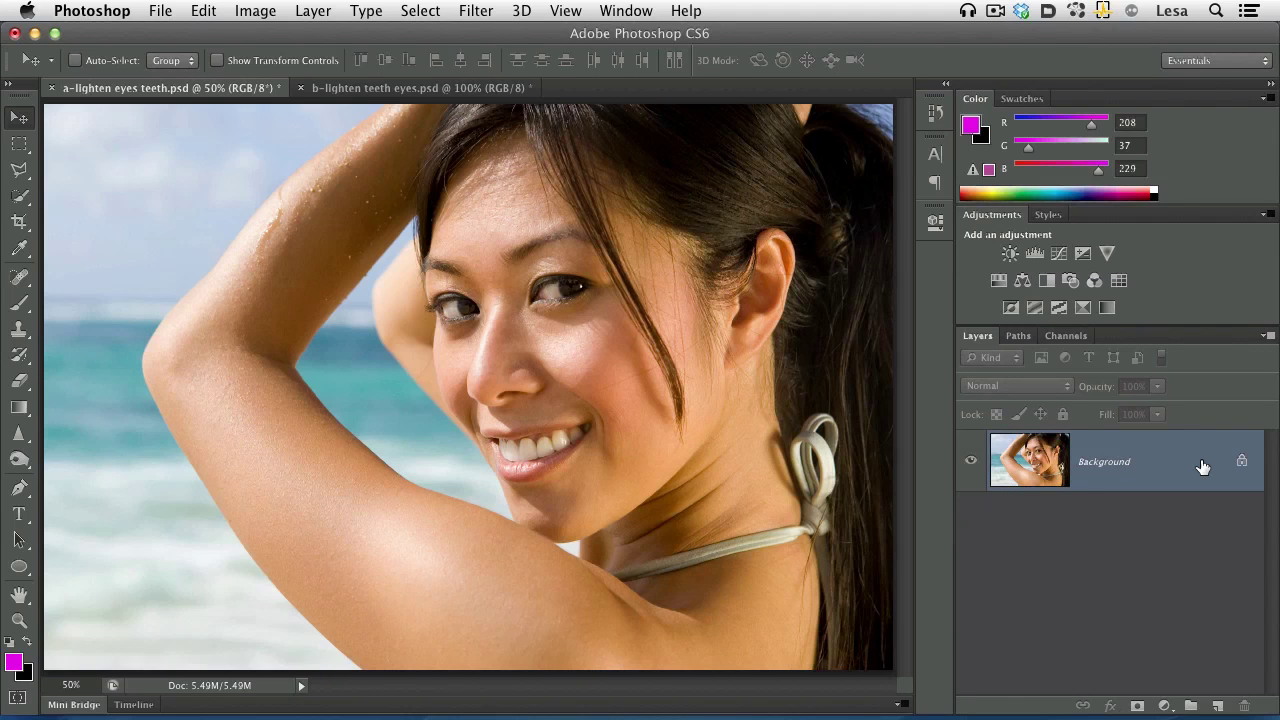
key(super+plus)
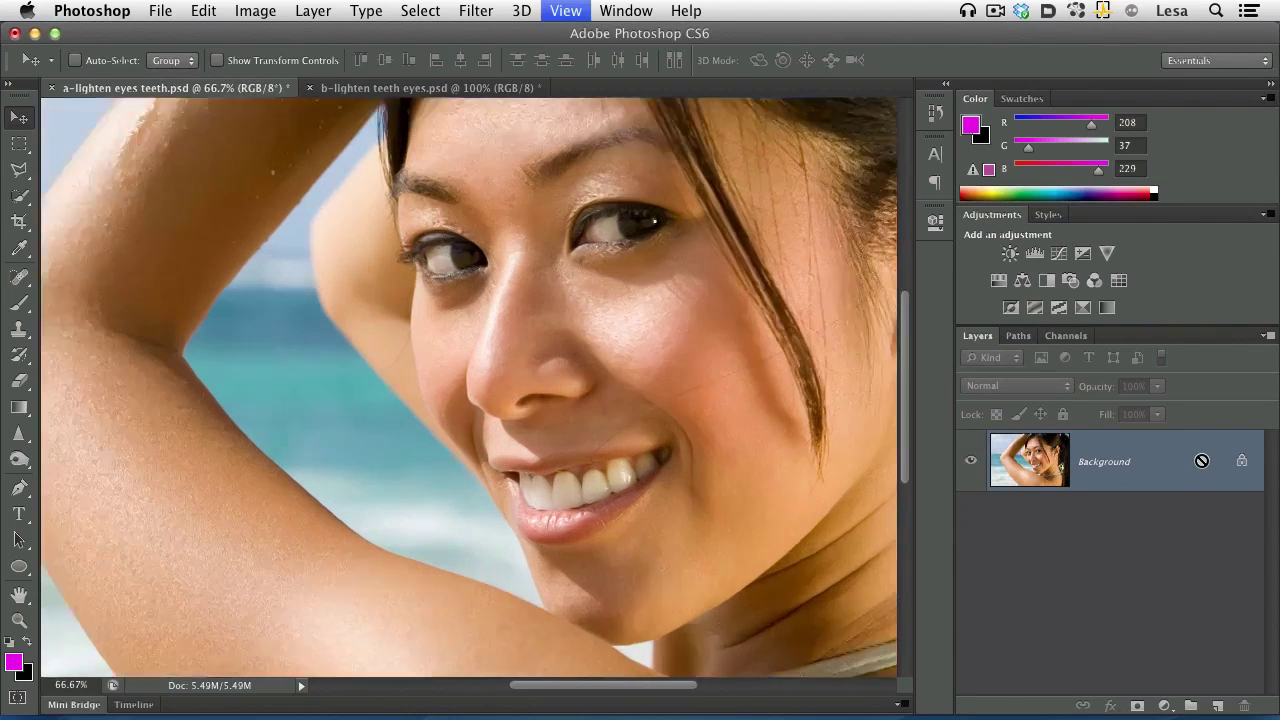
- Zoom to 200% on the mouth and bring up Layer > New Adjustment Layer
key(super+plus)
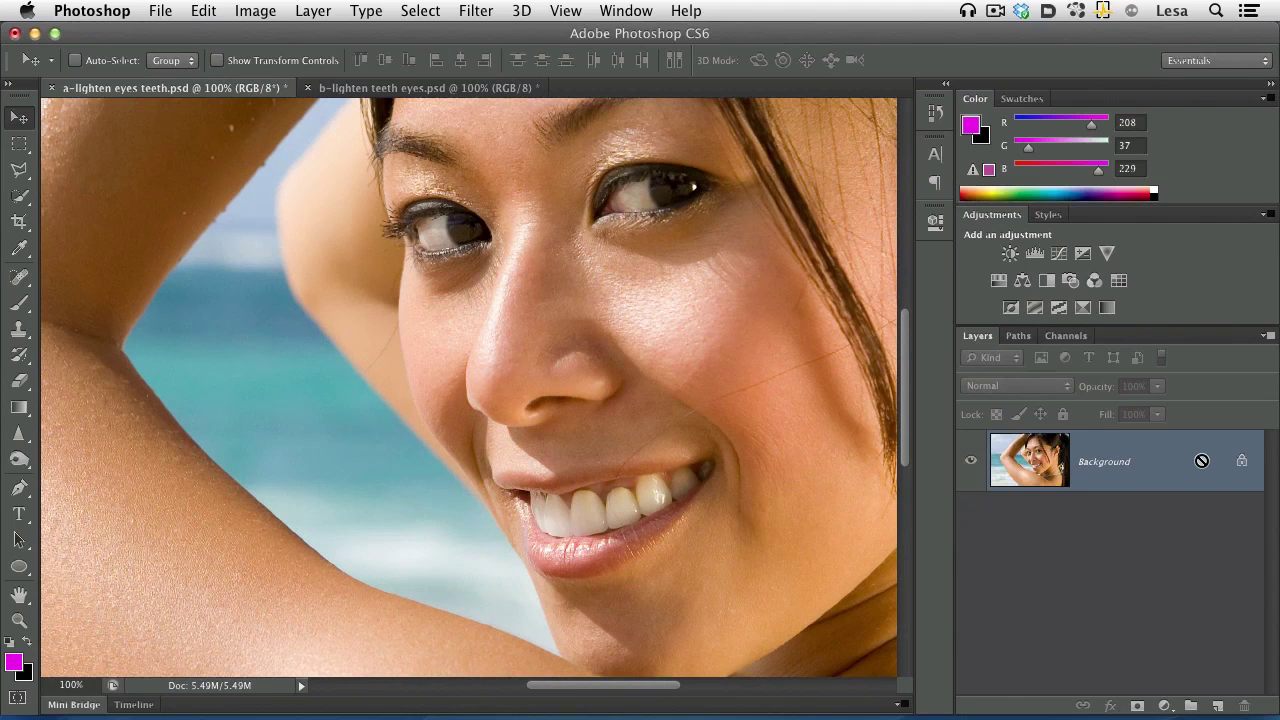
key(super+plus)
drag(706, 491, 434, 317)
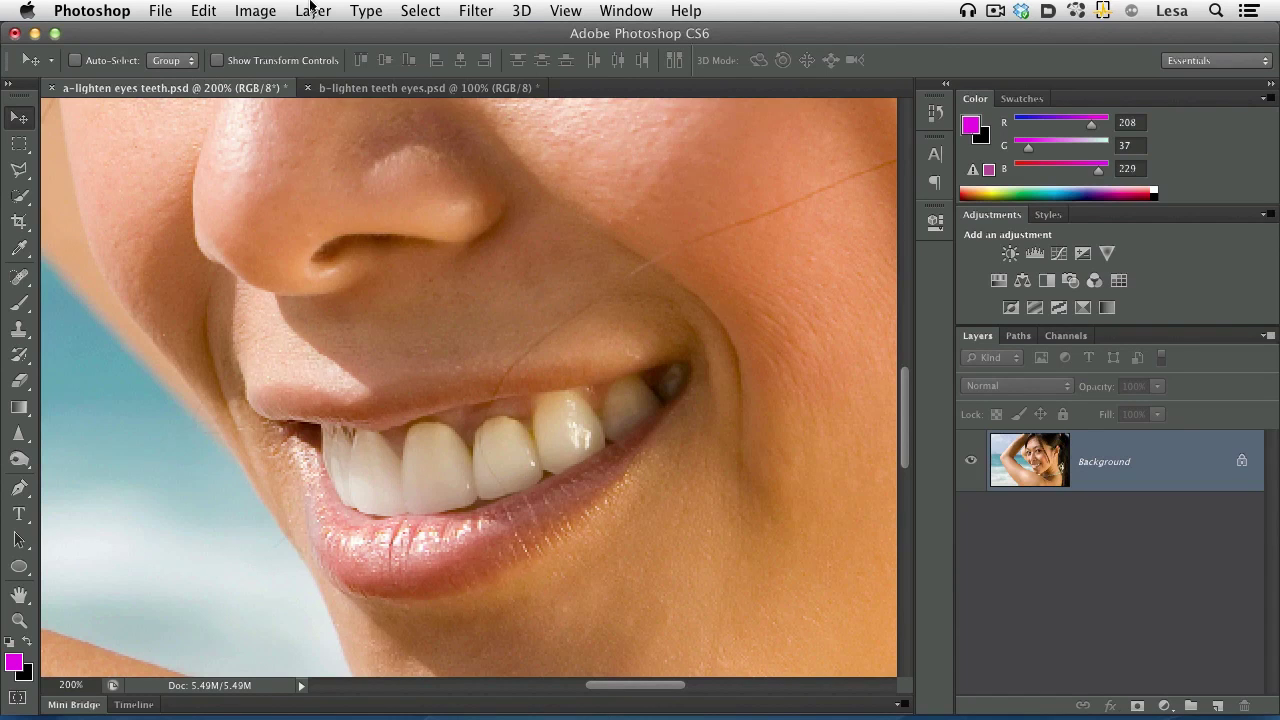
click(312, 10)
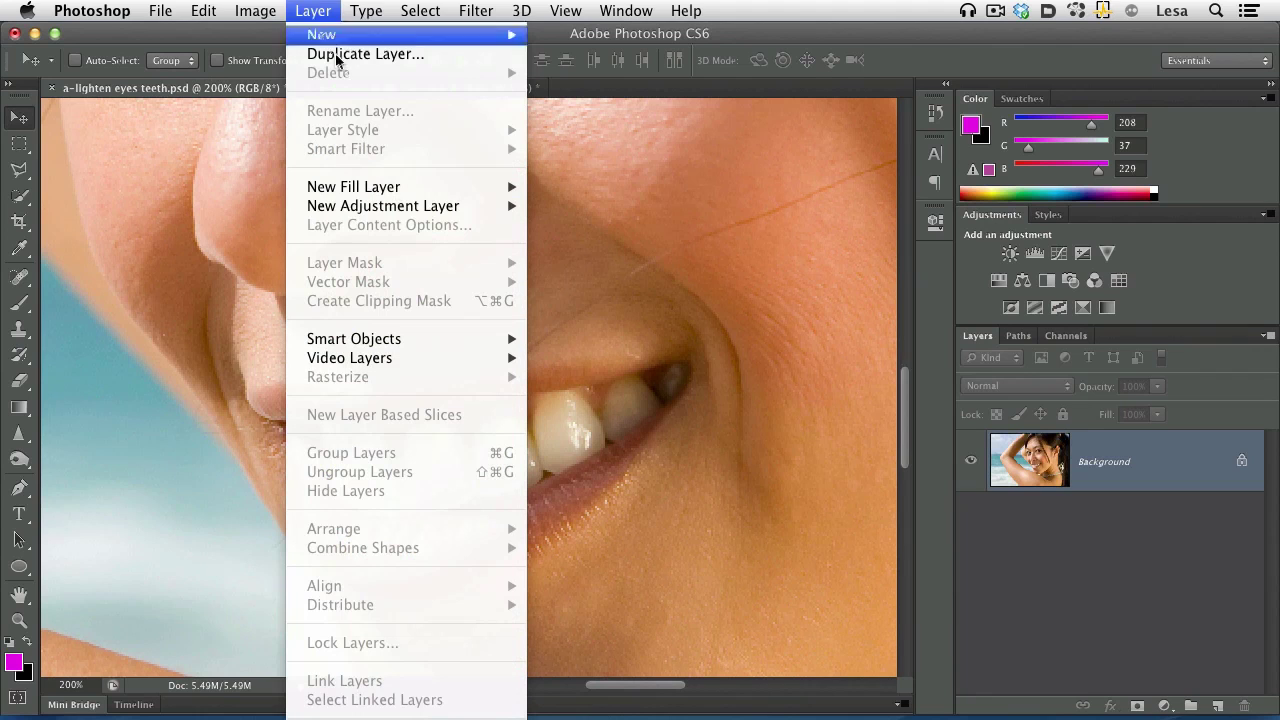
mouse_move(468, 212)
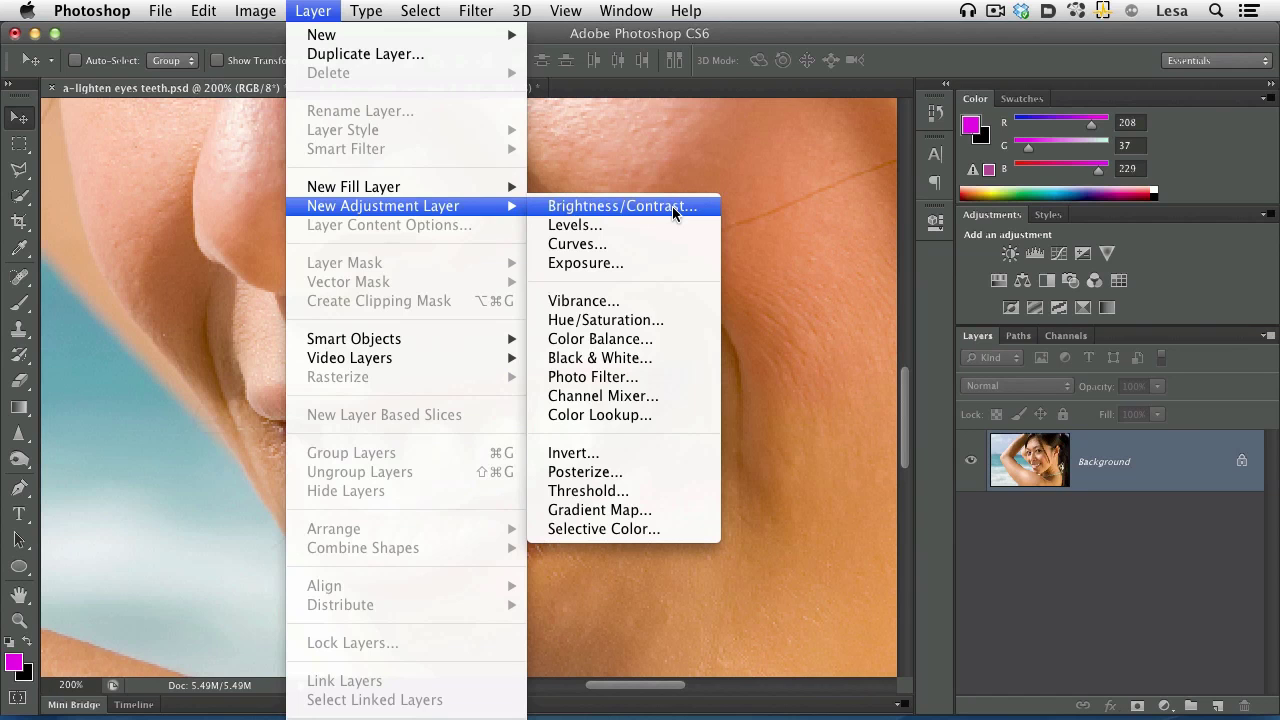
- Create a Brightness/Contrast adjustment layer called 'teeth lightening' and collapse the Properties panel
click(622, 206)
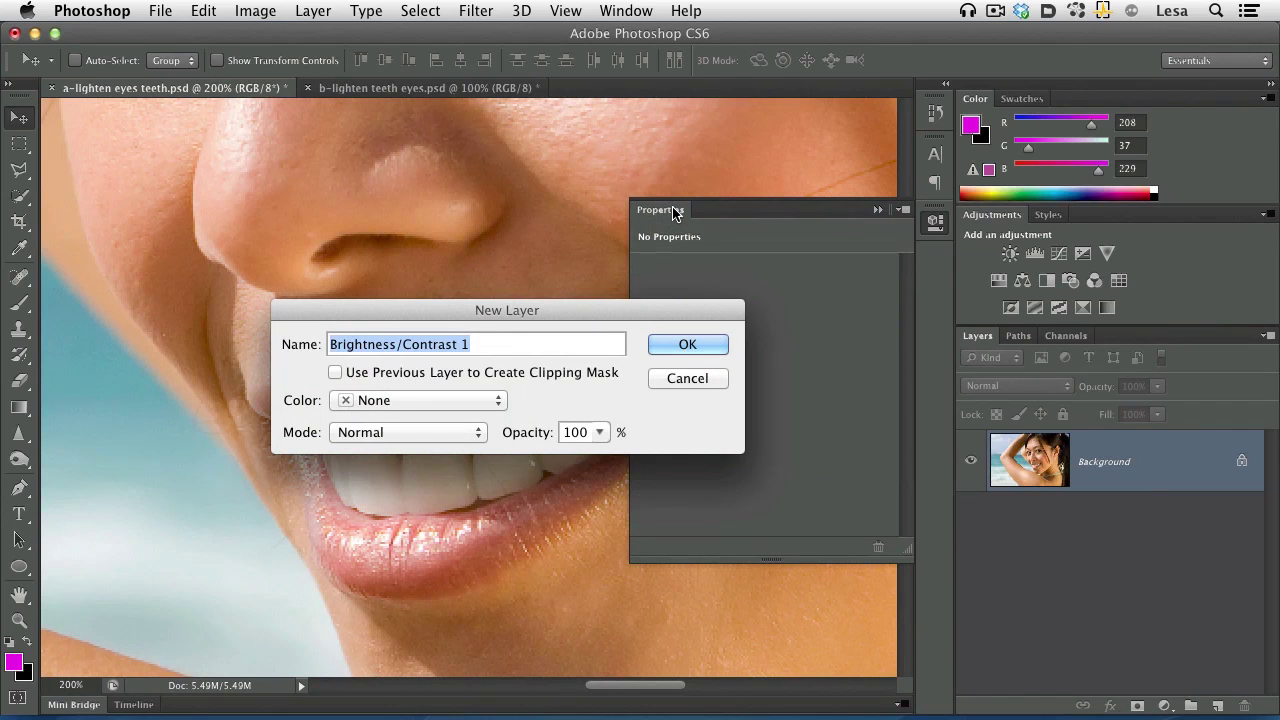
text(teeth lightening)
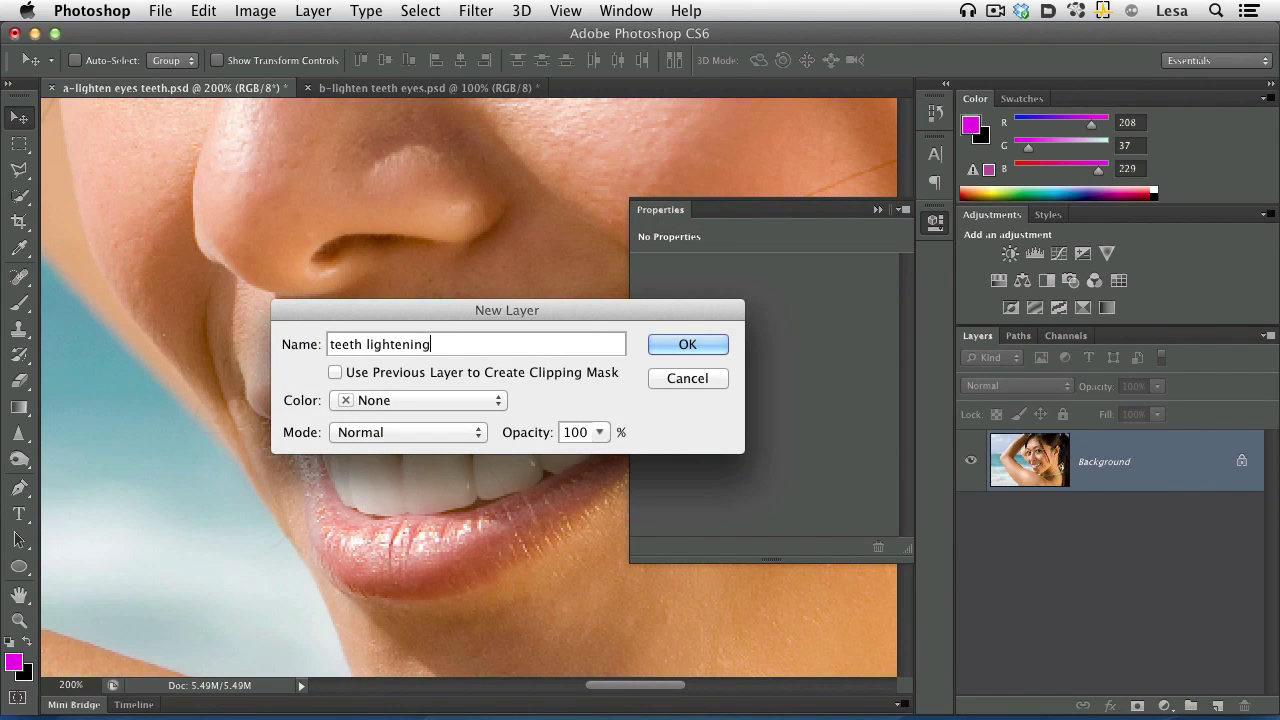
key(Return)
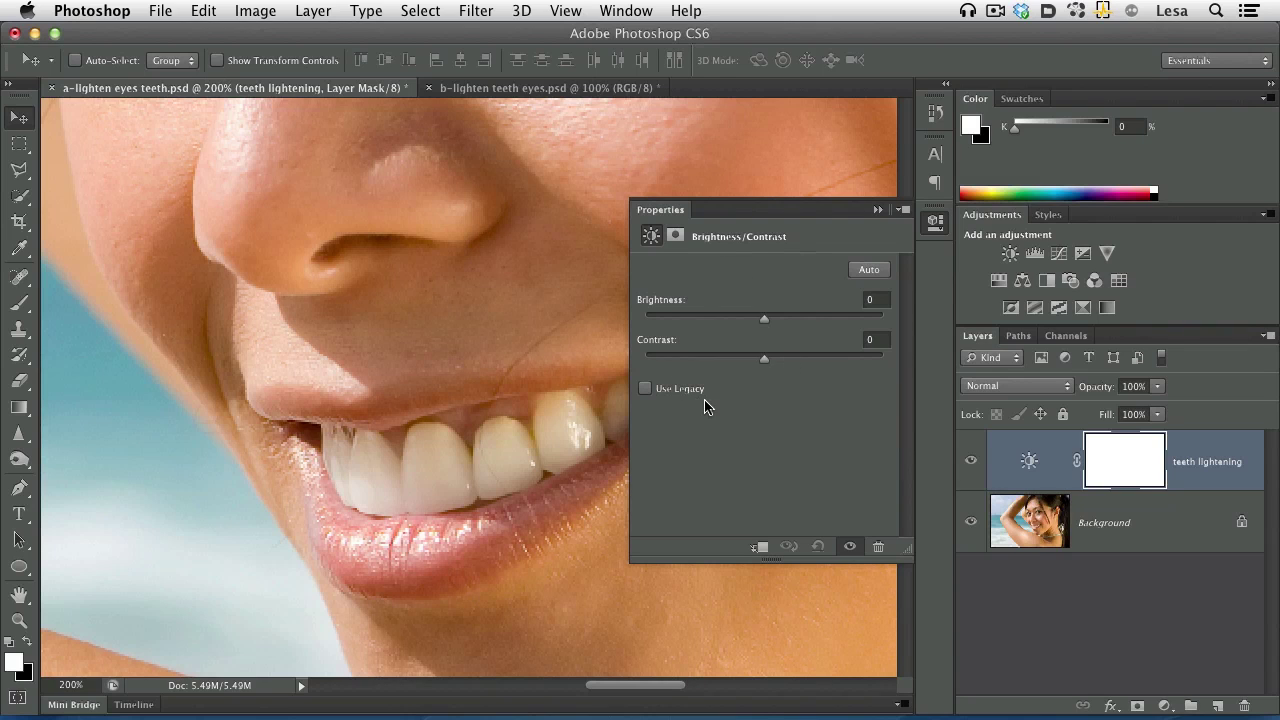
click(877, 211)
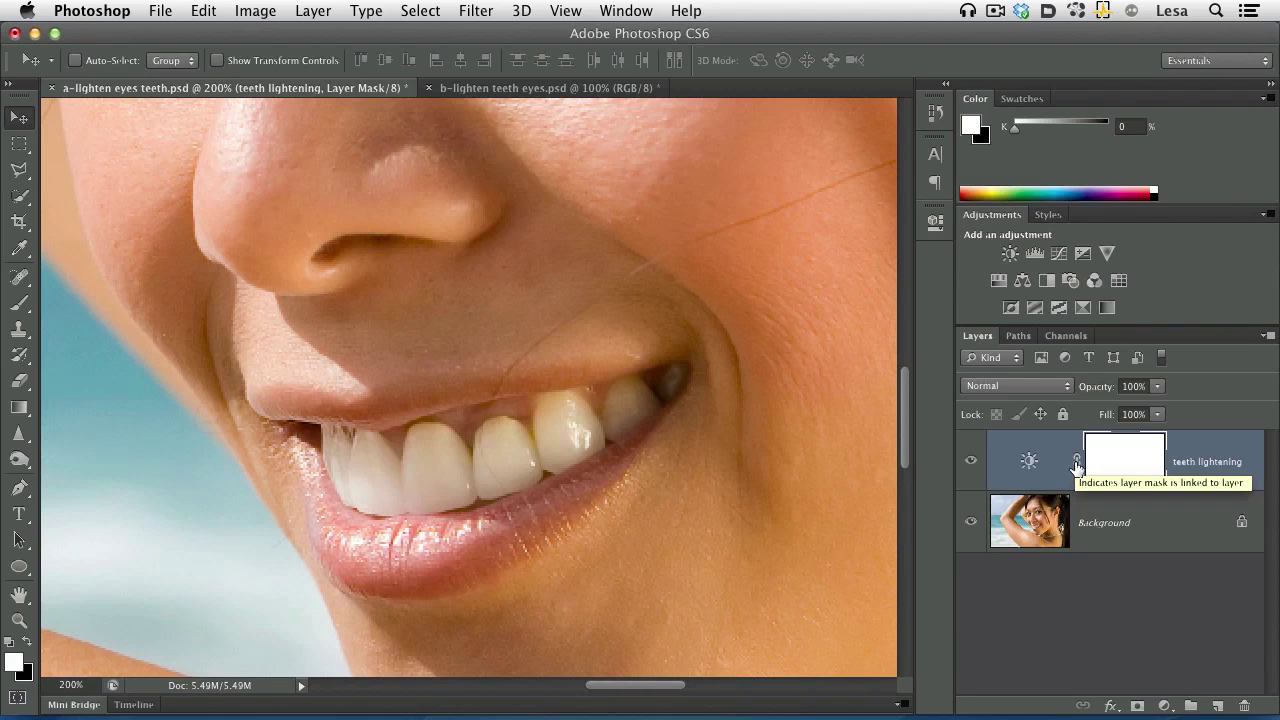
- Switch the teeth lightening layer's blend mode to Screen
click(1015, 388)
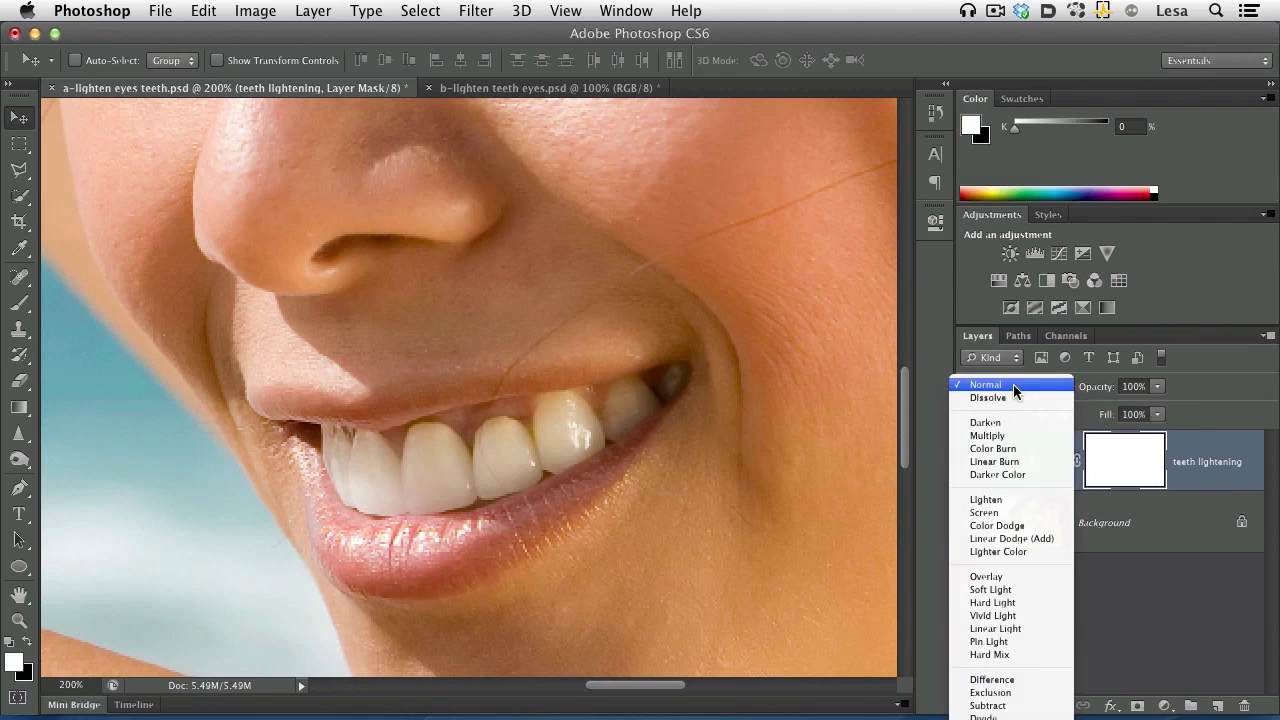
click(1012, 514)
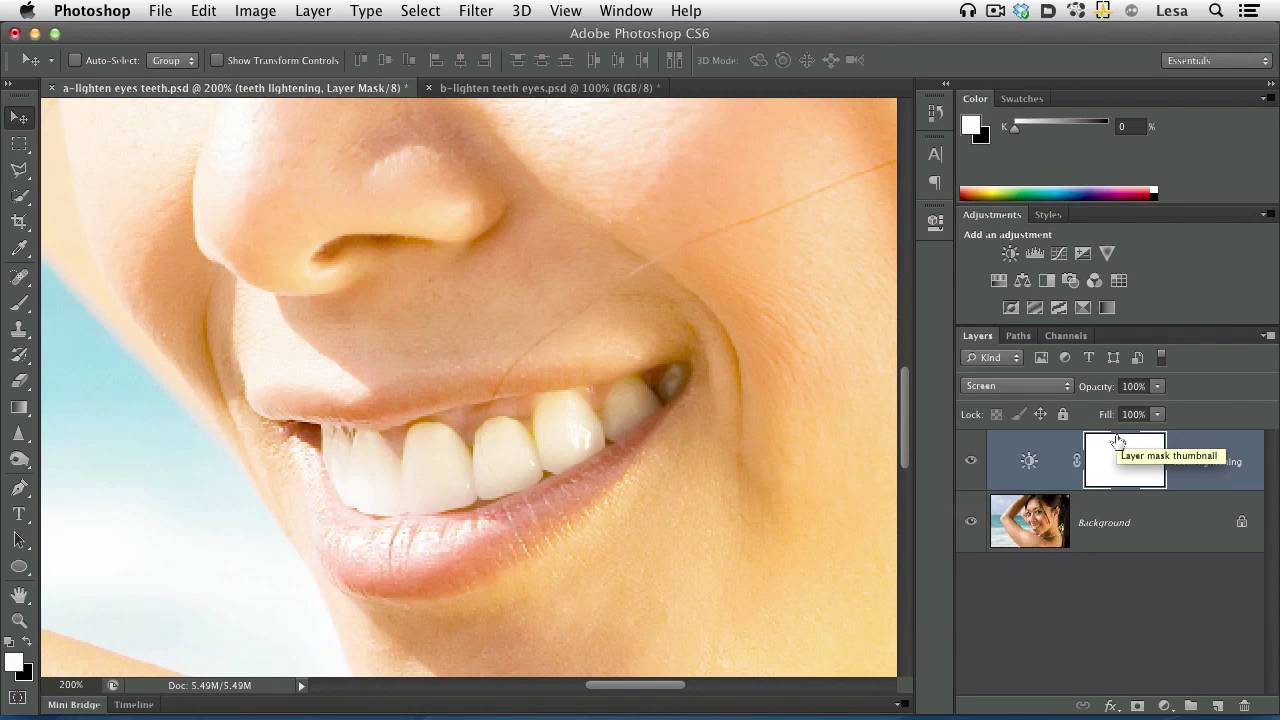
click(205, 11)
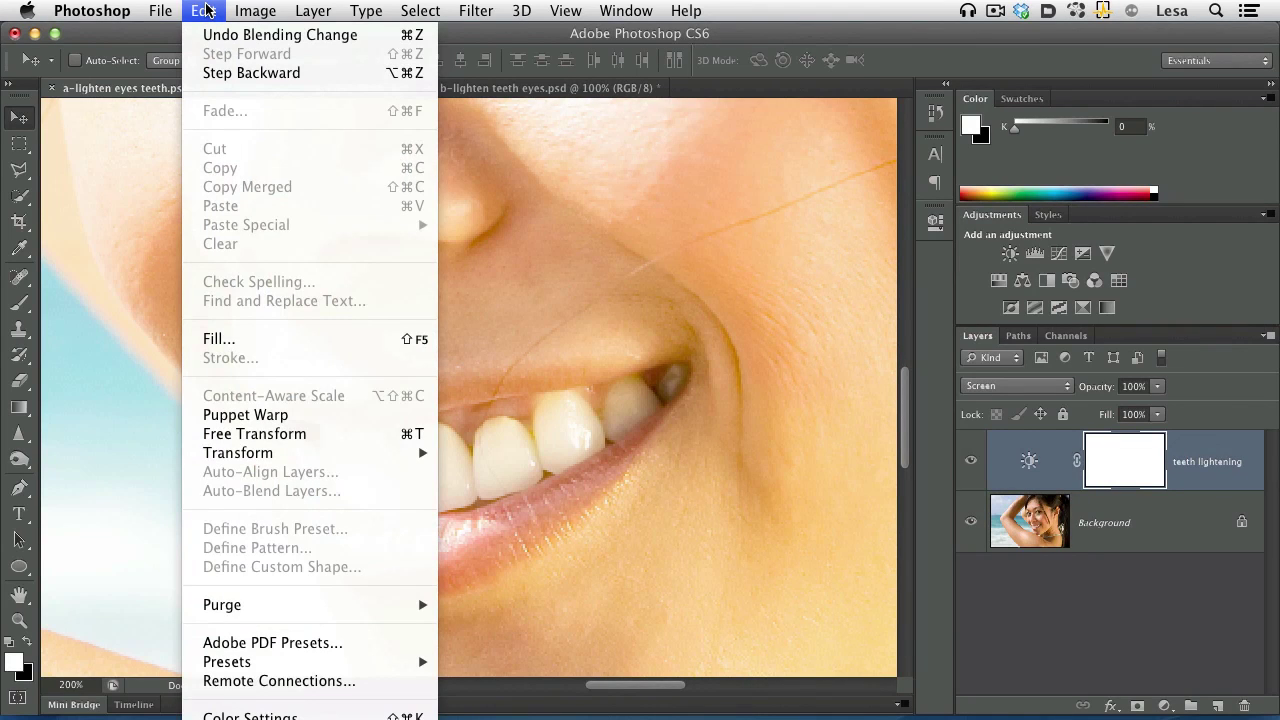
- Fill the teeth lightening layer mask with Black using Edit > Fill
click(248, 343)
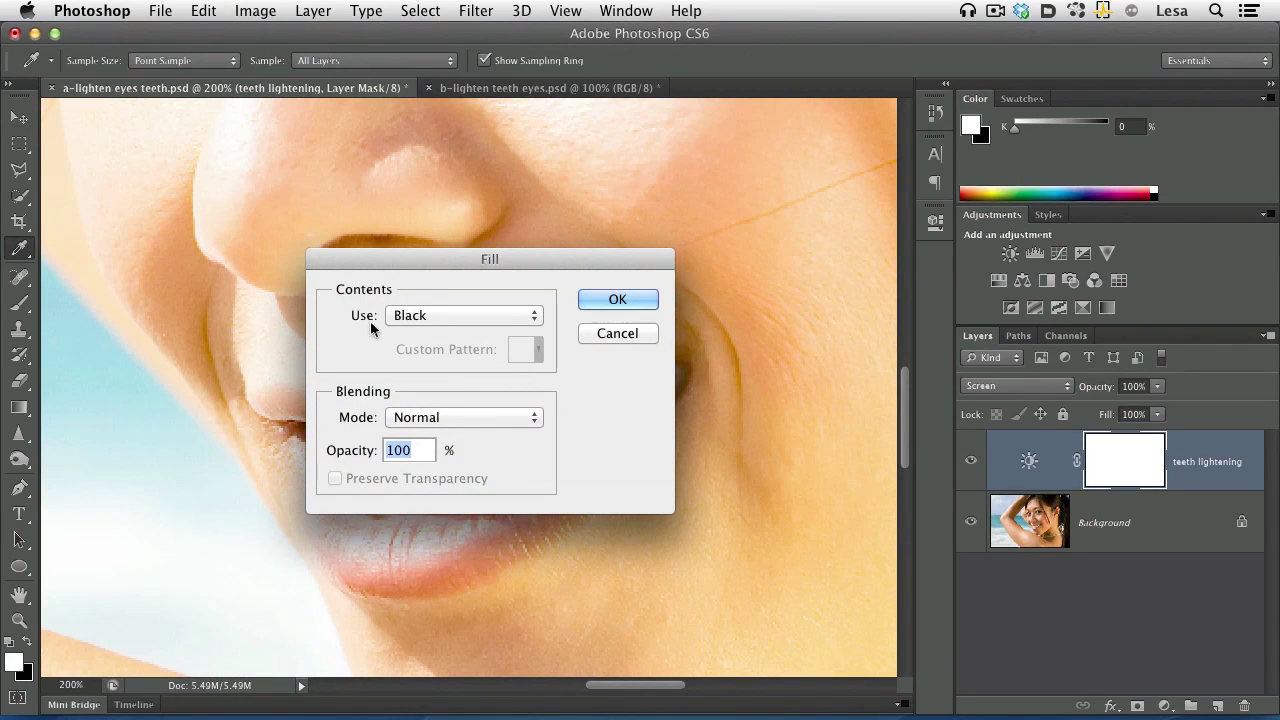
click(500, 315)
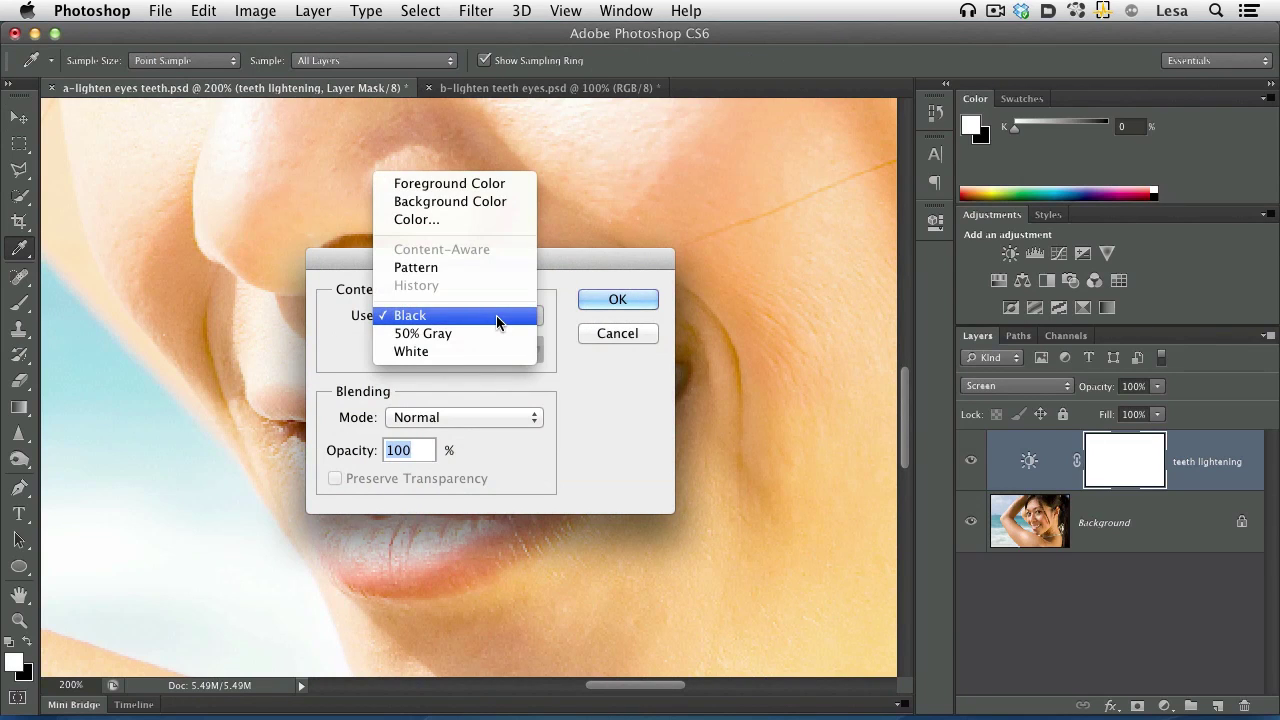
click(496, 315)
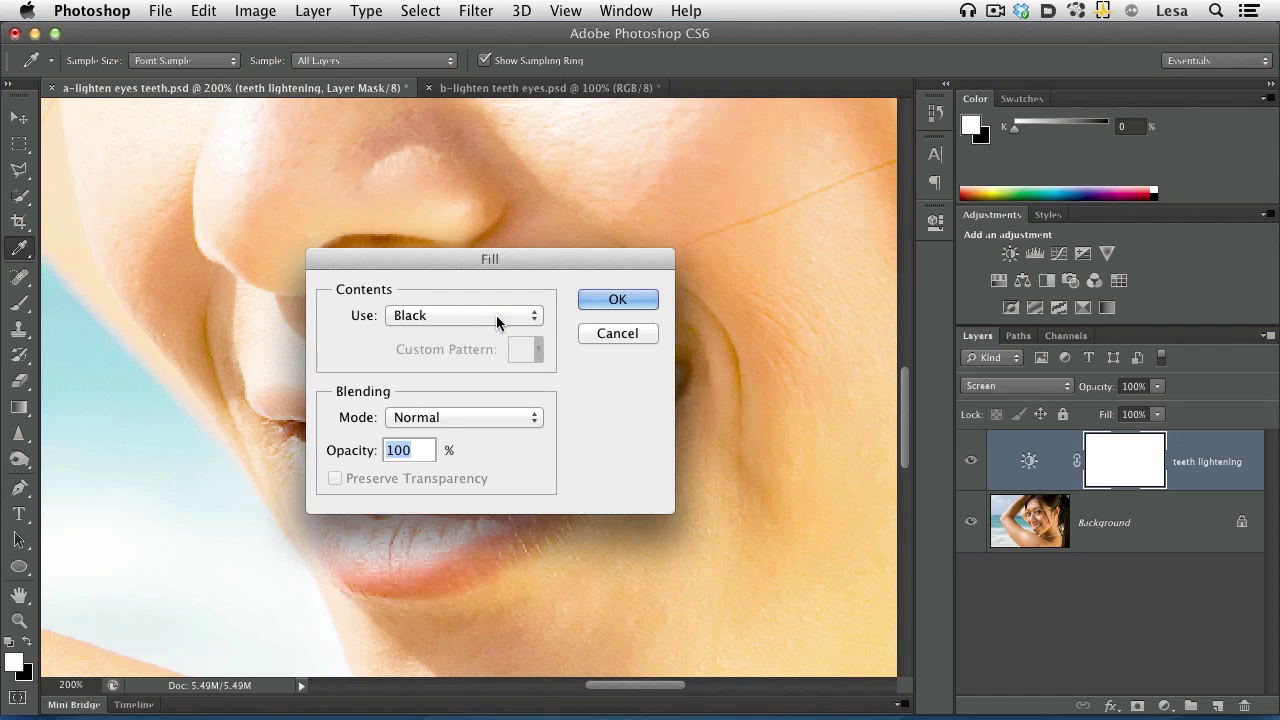
click(612, 300)
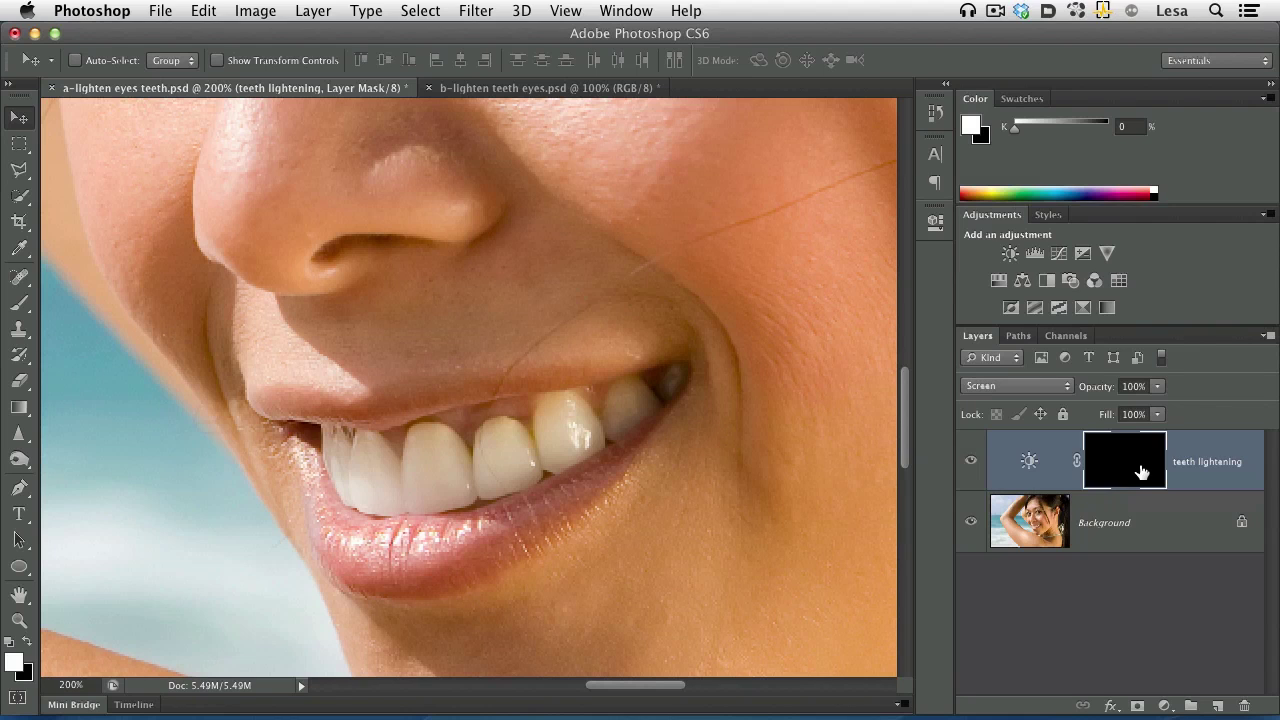
key(b)
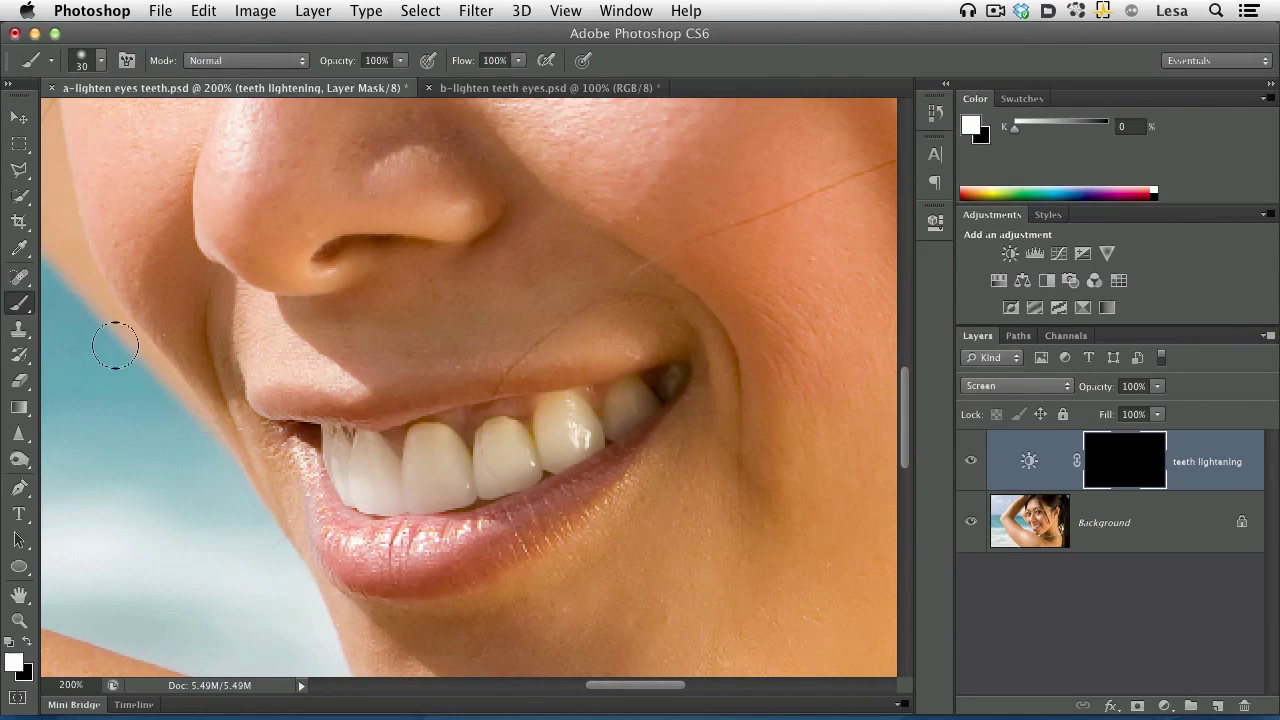
- Select the Brush Tool and confirm its 30 px size and 0% hardness
click(28, 310)
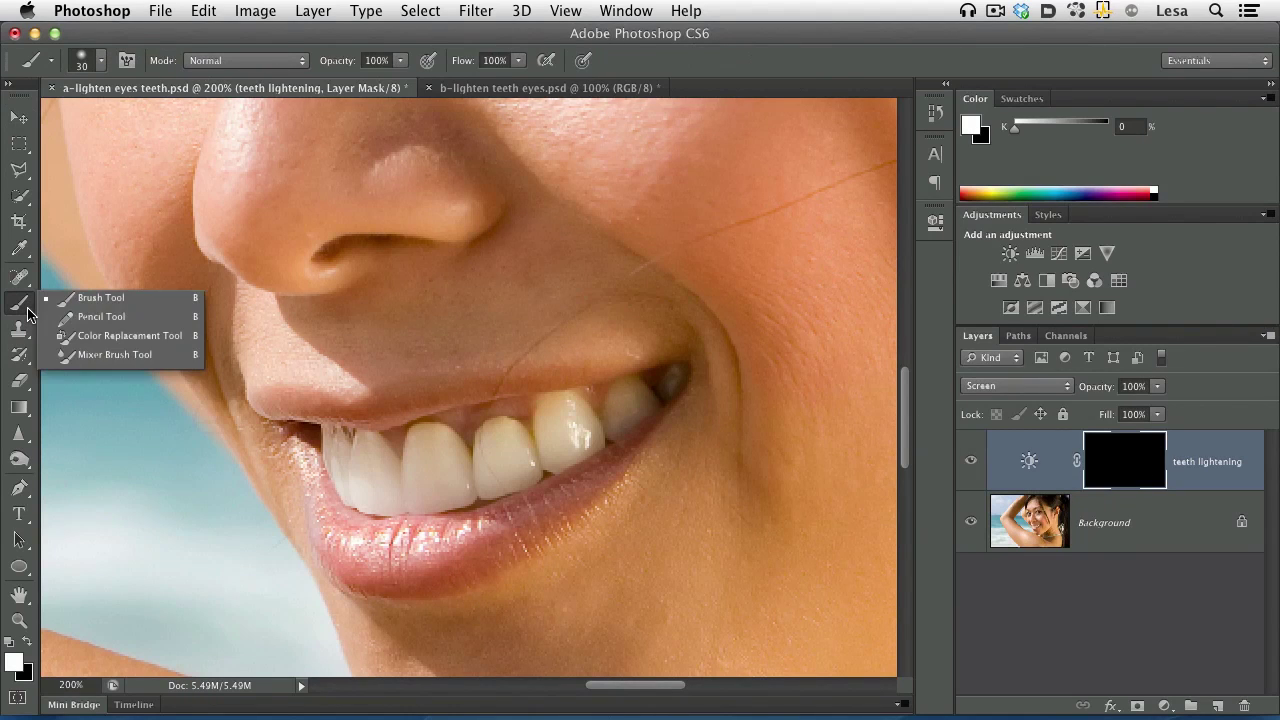
click(146, 304)
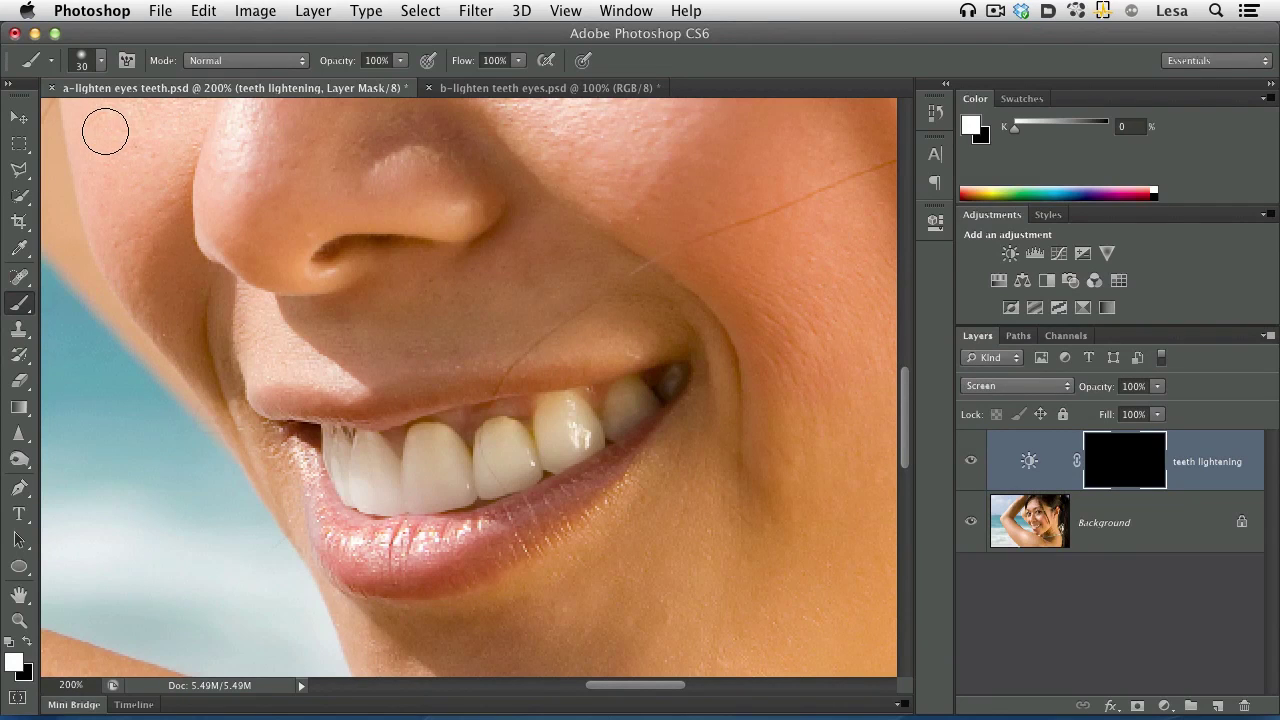
click(99, 64)
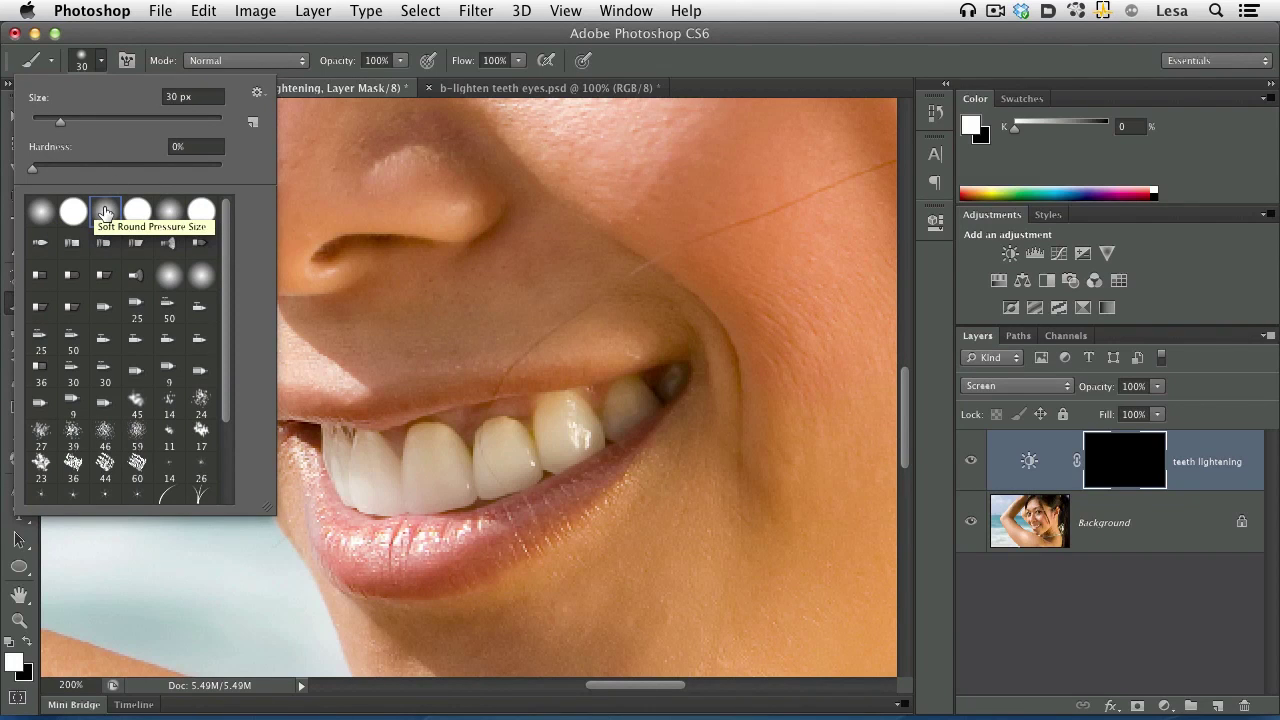
click(101, 61)
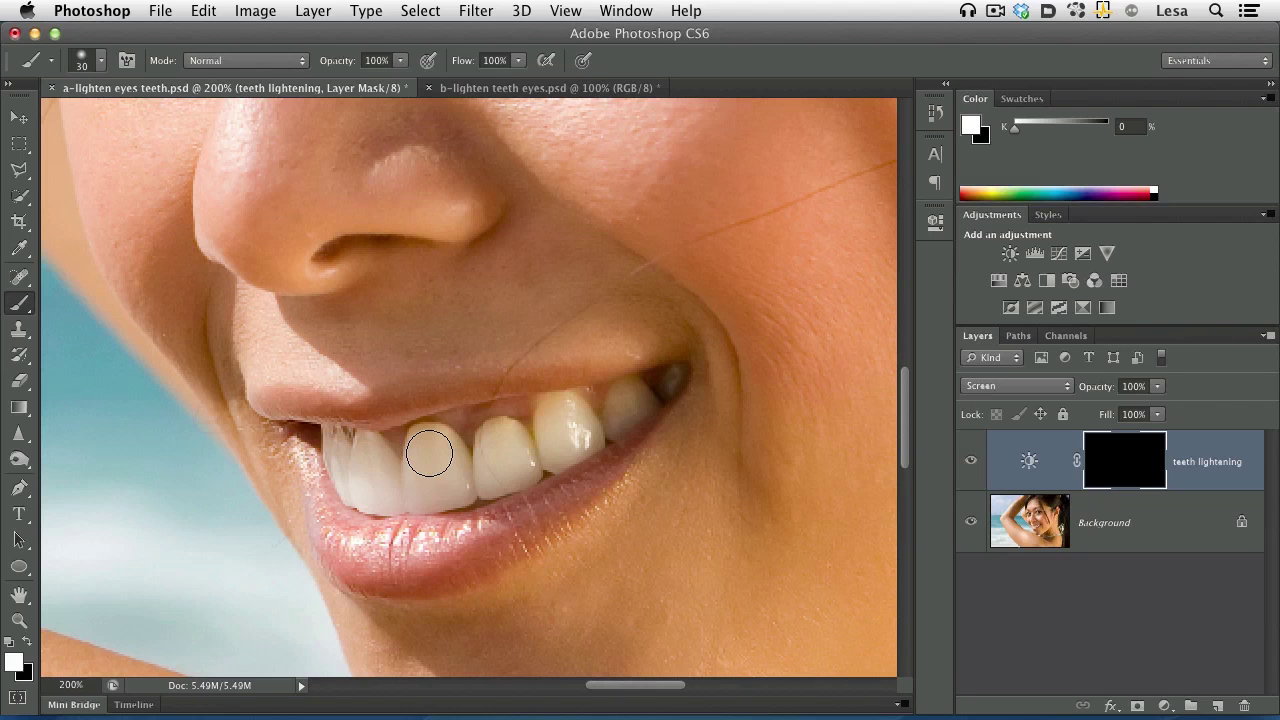
key(bracketleft)
key(bracketleft)
key(bracketleft)
key(bracketleft)
key(bracketleft)
- With a 25 px white brush, paint the front teeth onto the mask
key(bracketright)
key(bracketright)
key(bracketright)
key(bracketright)
key(bracketright)
key(bracketright)
key(bracketright)
key(bracketleft)
key(bracketleft)
key(bracketleft)
key(x)
key(x)
key(x)
key(x)
key(x)
key(x)
key(x)
key(x)
mouse_move(455, 473)
mouse_down()
mouse_move(429, 471)
mouse_move(449, 457)
mouse_move(423, 474)
mouse_up()
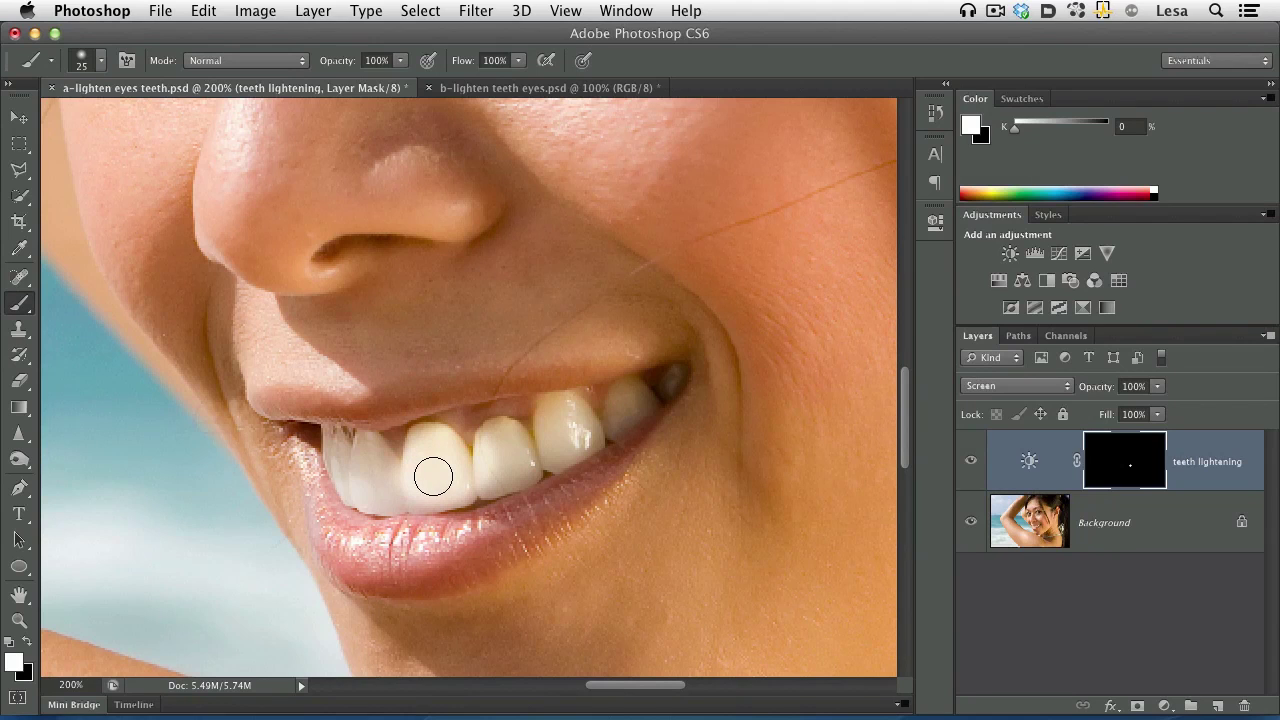
- Brighten the second, third and back teeth, varying brush size between 9 and 25 px
key(bracketleft)
key(bracketleft)
key(bracketleft)
key(bracketleft)
mouse_move(486, 443)
mouse_down()
mouse_move(535, 436)
mouse_move(491, 444)
mouse_move(519, 450)
mouse_move(487, 464)
mouse_move(528, 454)
mouse_move(485, 473)
mouse_move(584, 441)
mouse_move(509, 472)
mouse_up()
key(bracketright)
key(bracketright)
key(bracketright)
key(bracketright)
mouse_move(560, 429)
mouse_down()
mouse_move(554, 420)
mouse_move(577, 429)
mouse_move(543, 428)
mouse_move(603, 425)
mouse_move(622, 385)
mouse_move(648, 403)
mouse_up()
key(bracketleft)
key(bracketleft)
key(bracketleft)
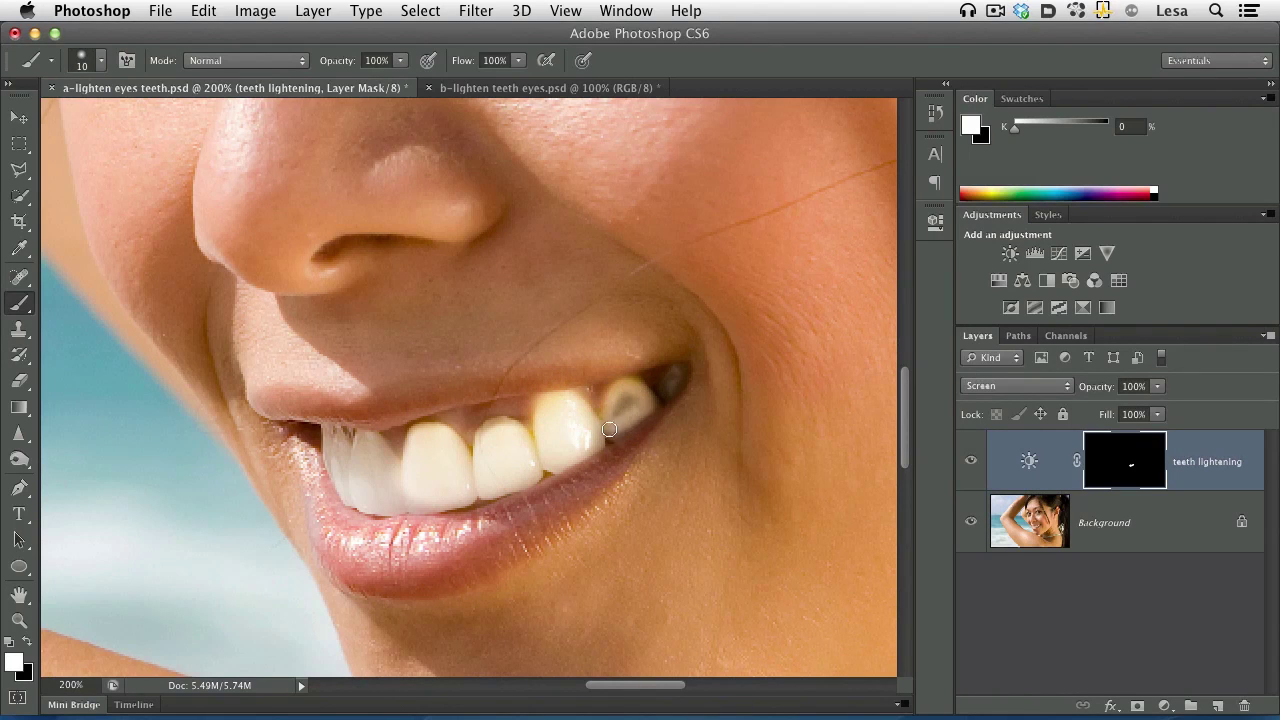
mouse_move(609, 429)
mouse_down()
mouse_move(634, 399)
mouse_move(609, 406)
mouse_move(591, 434)
mouse_move(625, 422)
mouse_move(640, 405)
mouse_move(563, 438)
mouse_move(520, 479)
mouse_move(426, 505)
mouse_move(342, 493)
mouse_move(327, 437)
mouse_move(339, 476)
mouse_move(341, 439)
mouse_move(349, 486)
mouse_move(366, 436)
mouse_move(408, 479)
mouse_move(380, 455)
mouse_move(365, 473)
mouse_move(366, 451)
mouse_move(377, 478)
mouse_move(359, 473)
mouse_move(363, 462)
mouse_move(393, 488)
mouse_move(451, 477)
mouse_move(438, 463)
mouse_move(459, 476)
mouse_move(509, 461)
mouse_up()
key(bracketright)
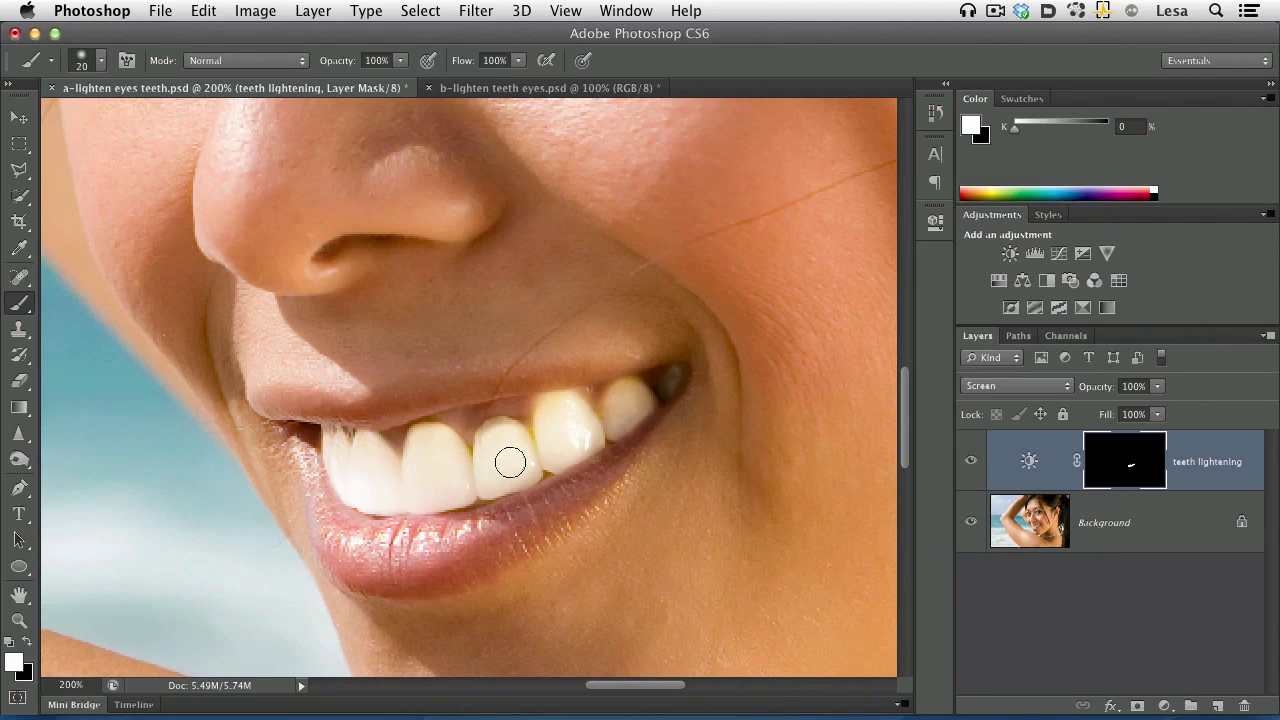
shift+click(577, 196)
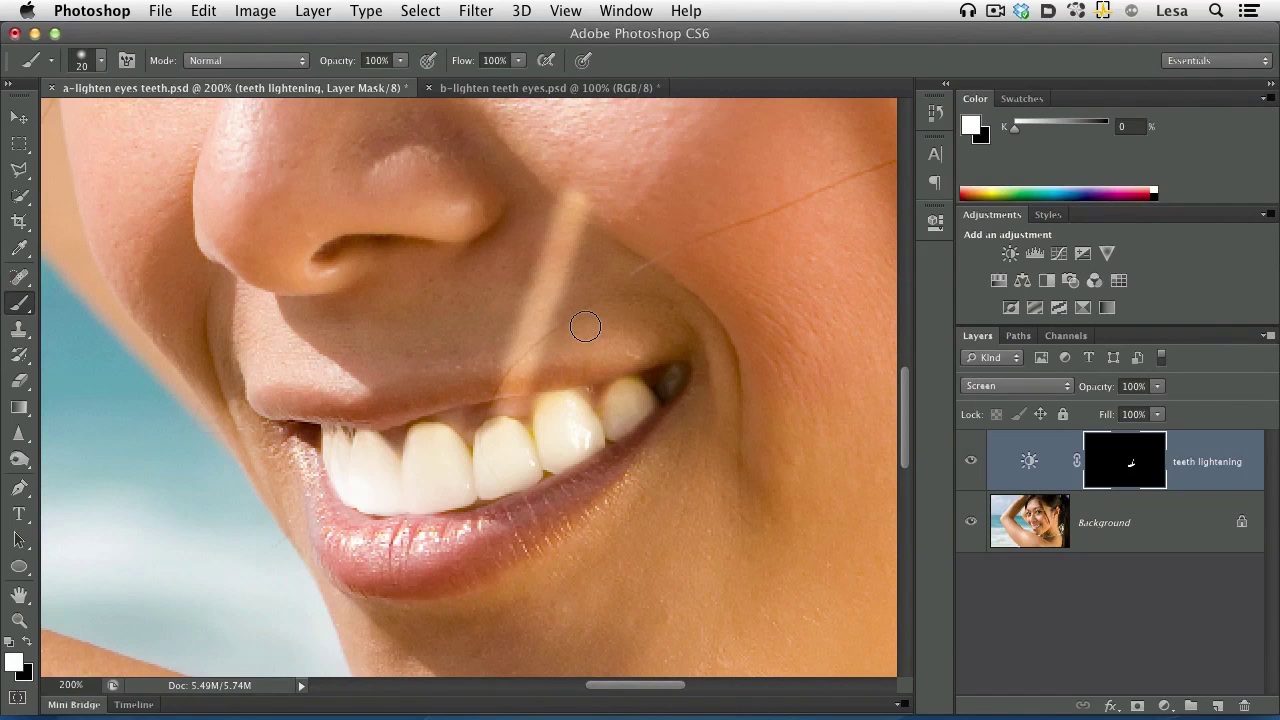
- Paint black on the mask to erase the nose-to-lip streak and the gum brightening
key(x)
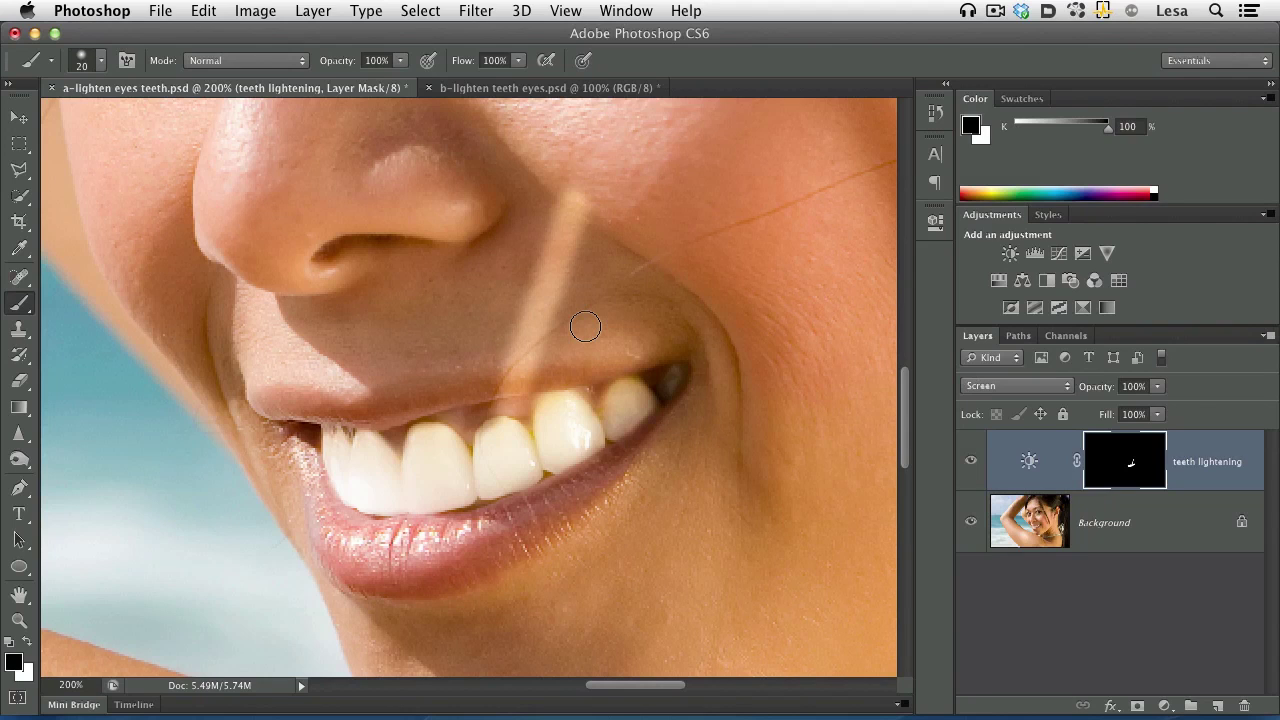
mouse_move(580, 194)
mouse_down()
mouse_move(545, 244)
mouse_move(559, 268)
mouse_move(577, 259)
mouse_move(584, 221)
mouse_up()
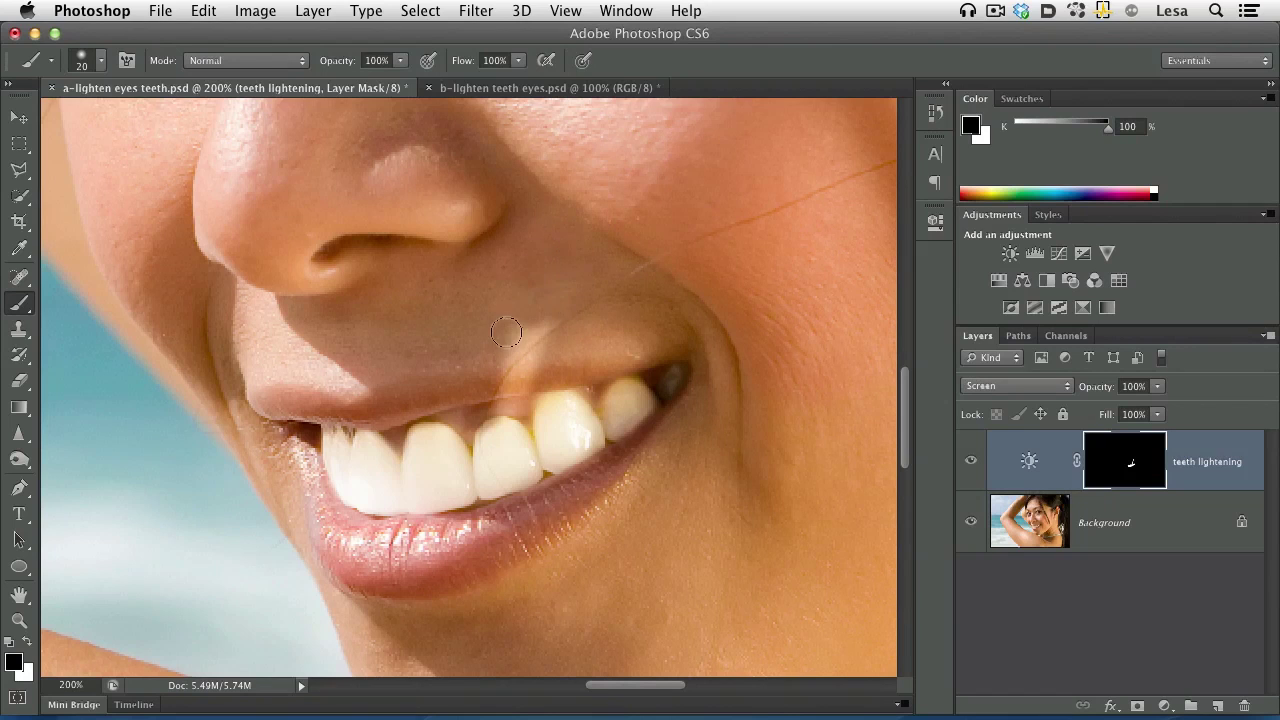
mouse_move(545, 320)
mouse_down()
mouse_move(495, 395)
mouse_move(463, 412)
mouse_up()
key(bracketright)
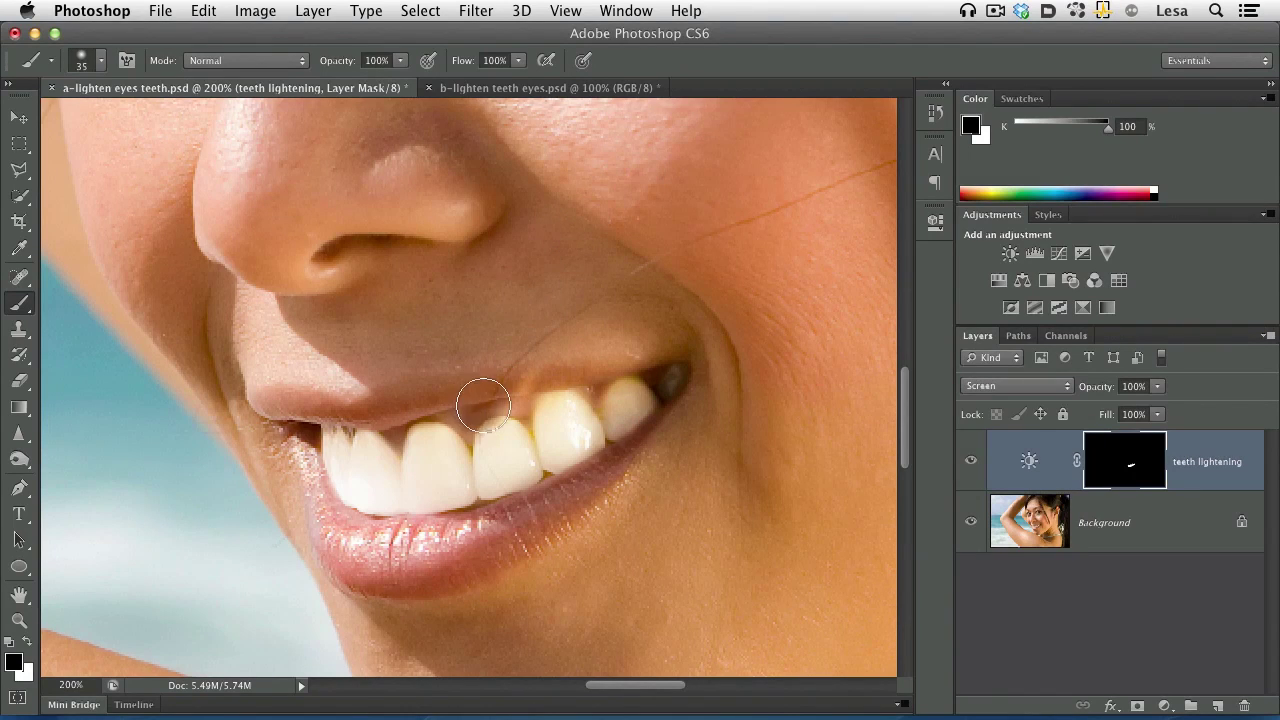
key(bracketleft)
key(bracketleft)
key(bracketleft)
mouse_move(520, 415)
mouse_down()
mouse_move(509, 371)
mouse_move(530, 375)
mouse_move(516, 396)
mouse_move(471, 403)
mouse_move(467, 426)
mouse_move(440, 414)
mouse_move(459, 421)
mouse_move(572, 383)
mouse_move(540, 383)
mouse_move(527, 412)
mouse_up()
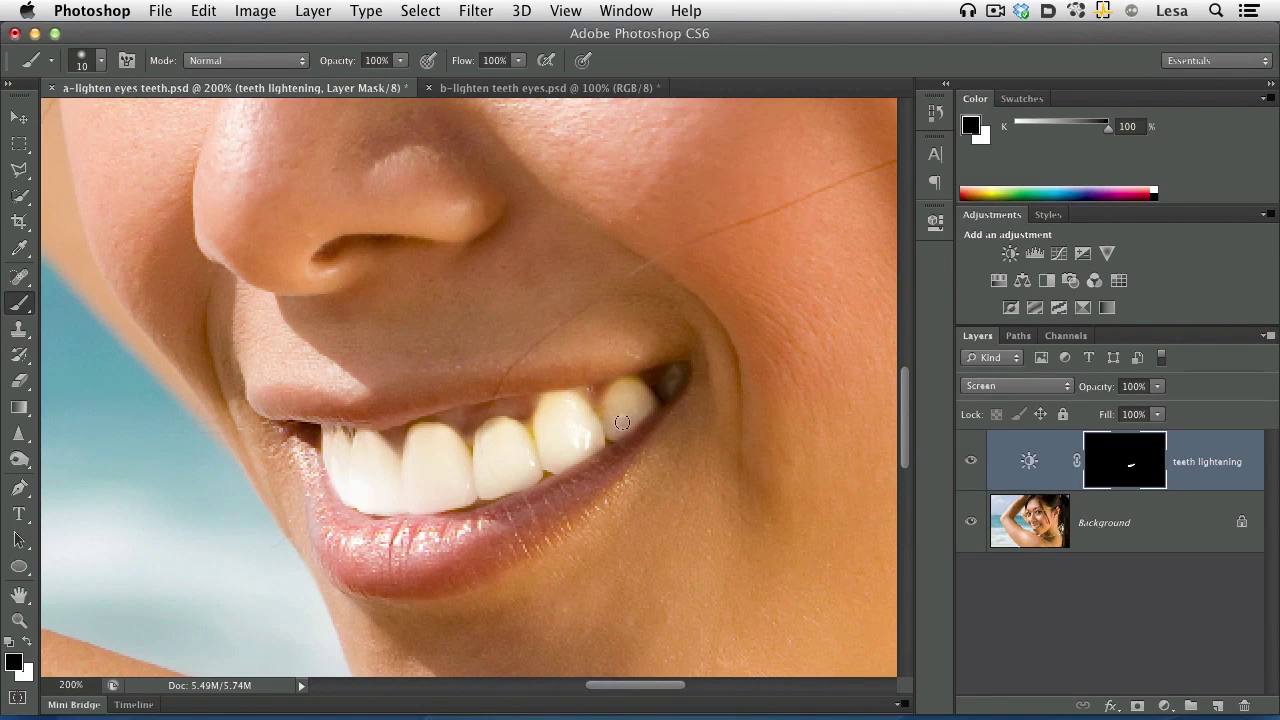
- Repaint white brightening onto the back teeth, then return to black
key(x)
mouse_move(602, 415)
mouse_down()
mouse_move(640, 389)
mouse_move(571, 429)
mouse_move(564, 412)
mouse_move(530, 446)
mouse_move(490, 426)
mouse_move(463, 460)
mouse_move(409, 449)
mouse_up()
key(x)
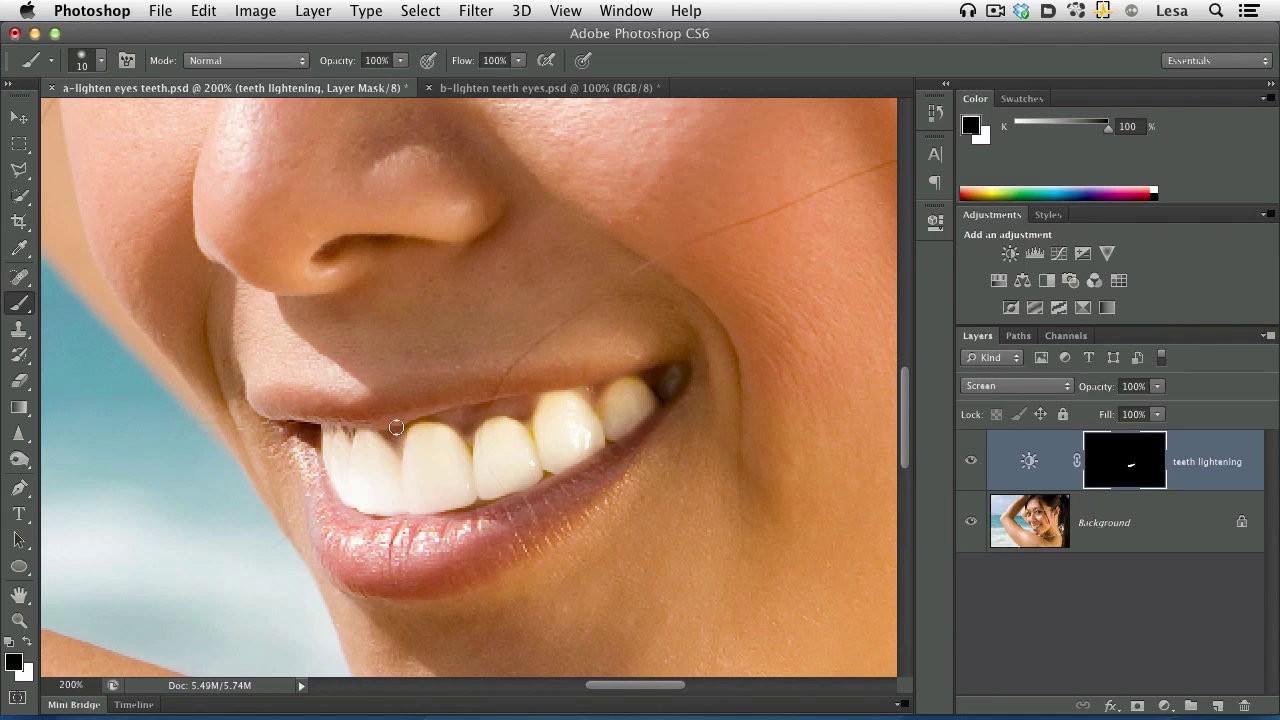
- Lower the teeth lightening opacity to 30%, comparing visibility before and after
click(970, 463)
click(970, 463)
drag(1103, 391, 1037, 394)
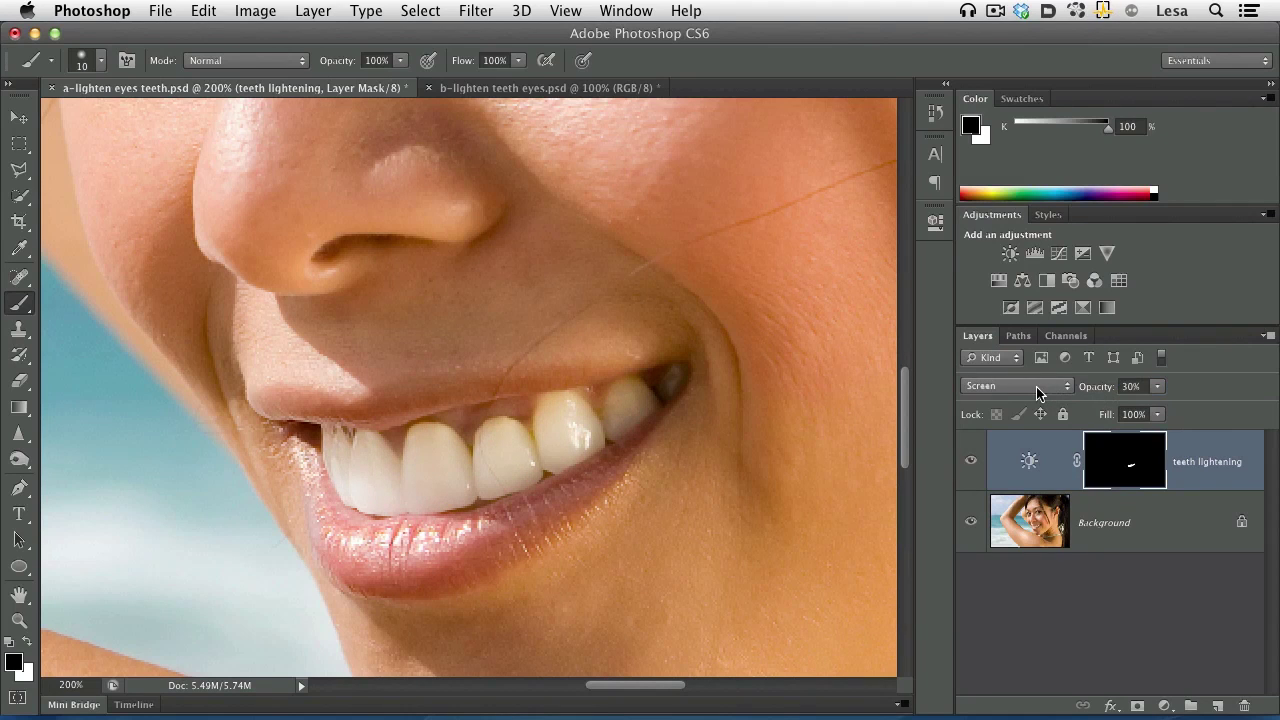
click(971, 463)
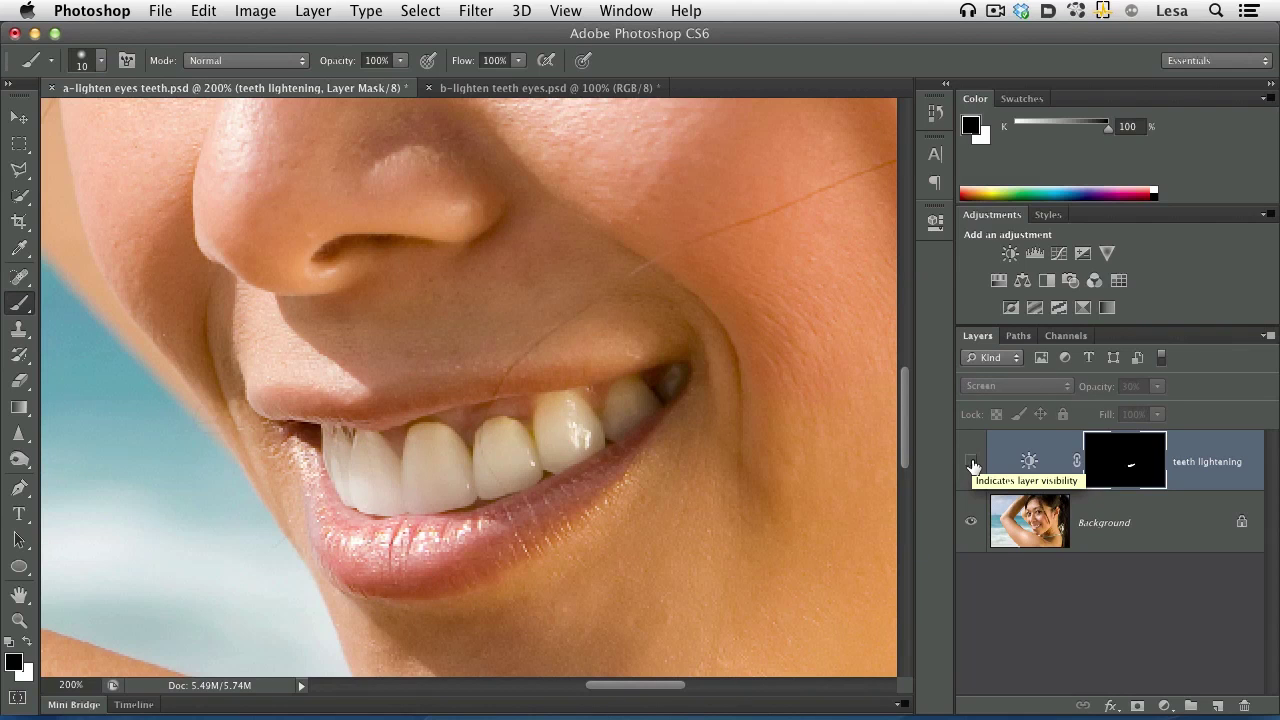
click(971, 463)
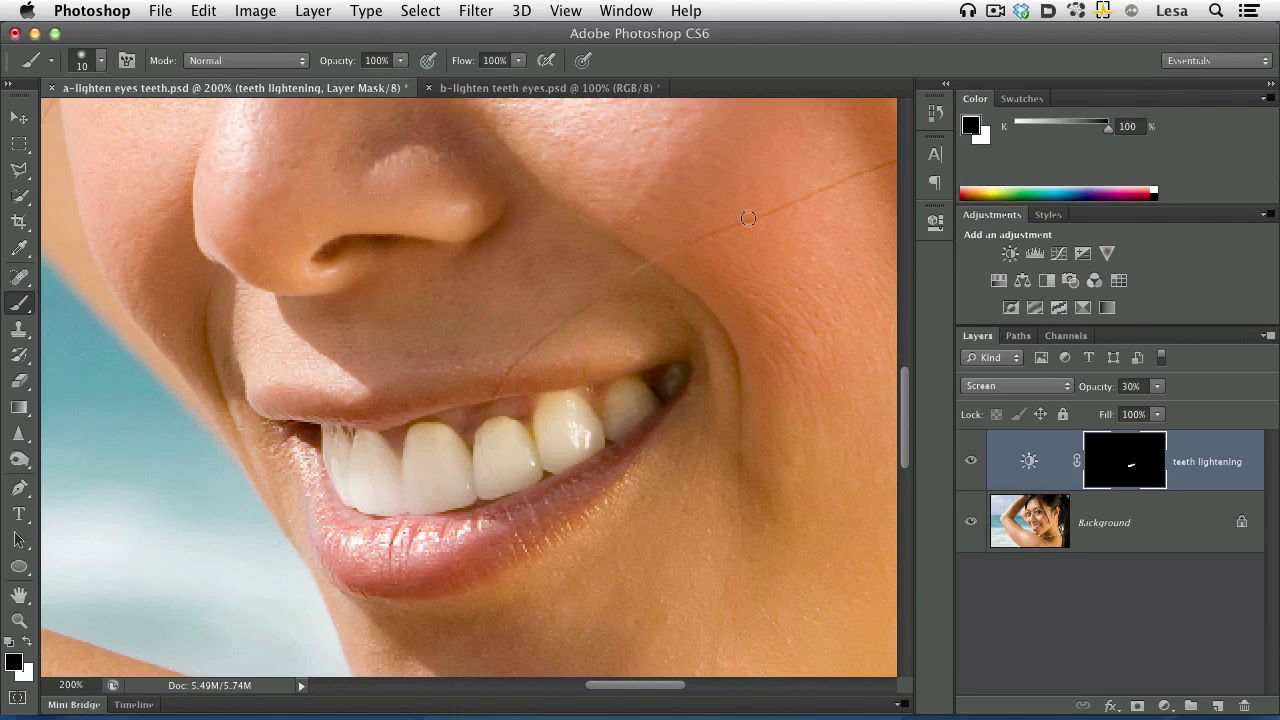
- Pan the view to bring both eyes on screen
key(space)
mouse_move(737, 137)
mouse_down()
mouse_move(743, 380)
mouse_move(789, 560)
mouse_up()
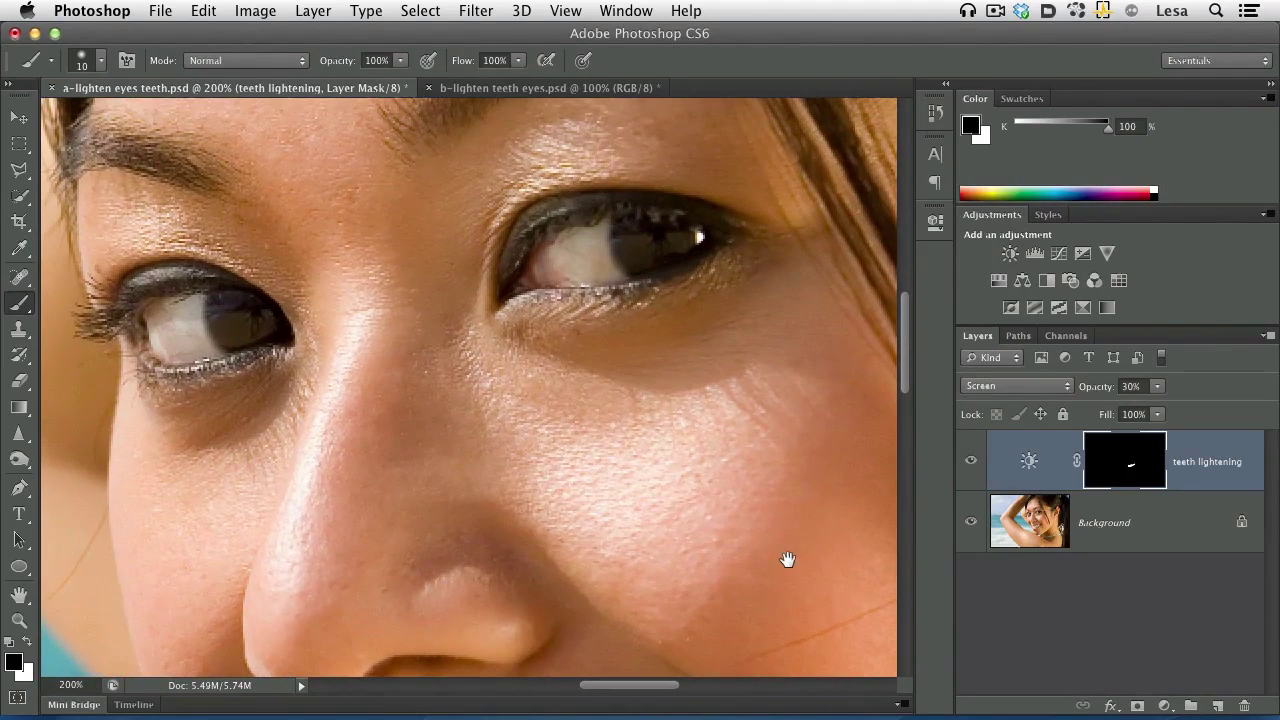
scroll(787, 370, right, 2)
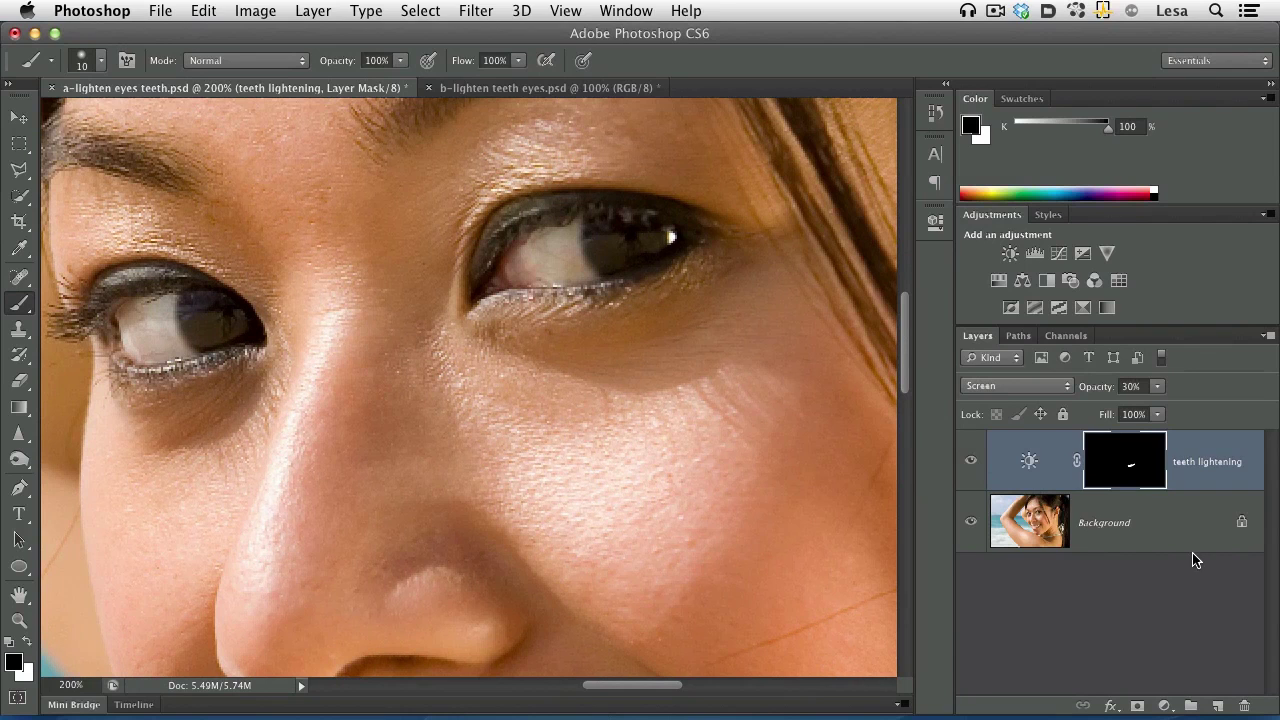
- Add a Brightness/Contrast adjustment layer named 'iris lightening'
click(311, 8)
mouse_move(487, 206)
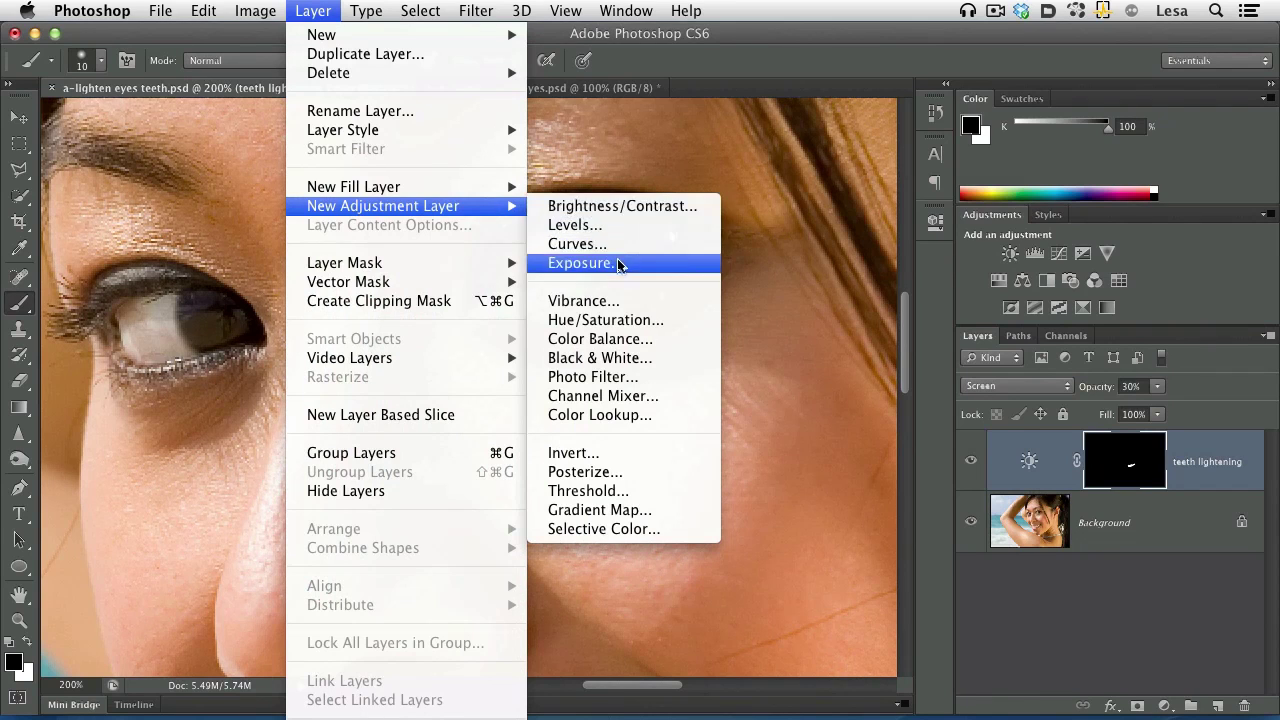
click(622, 208)
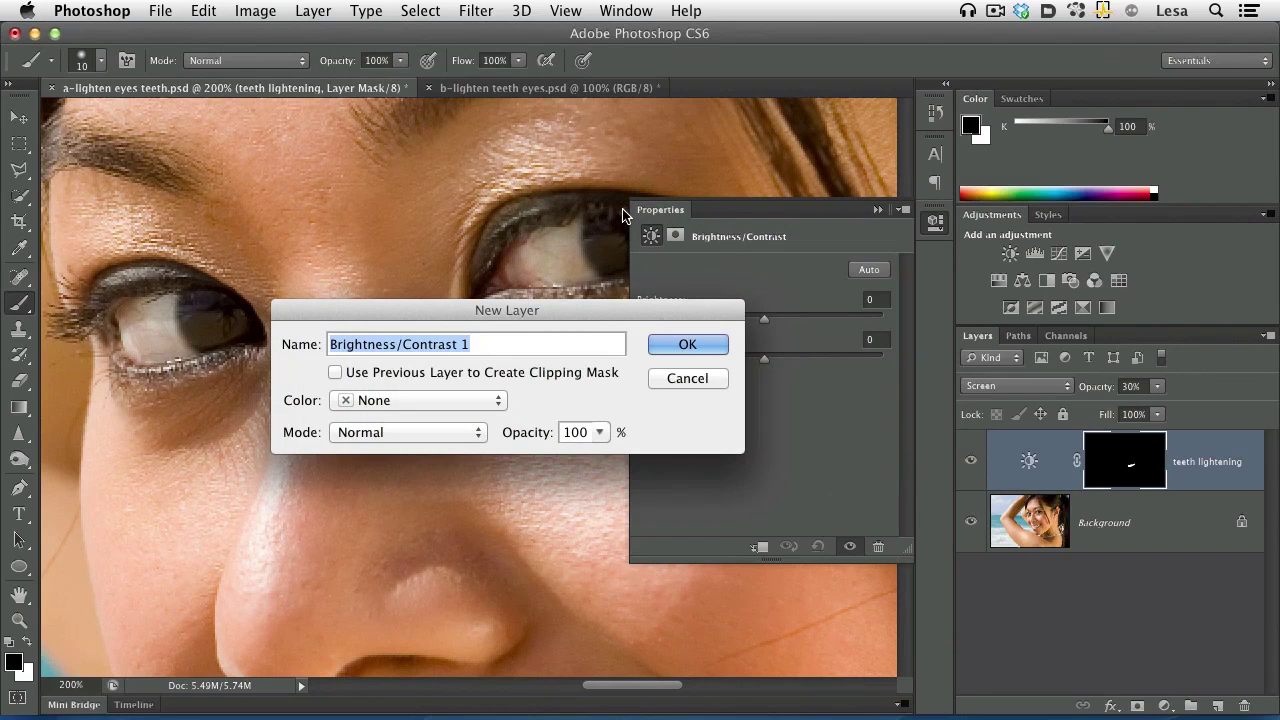
text(iris light)
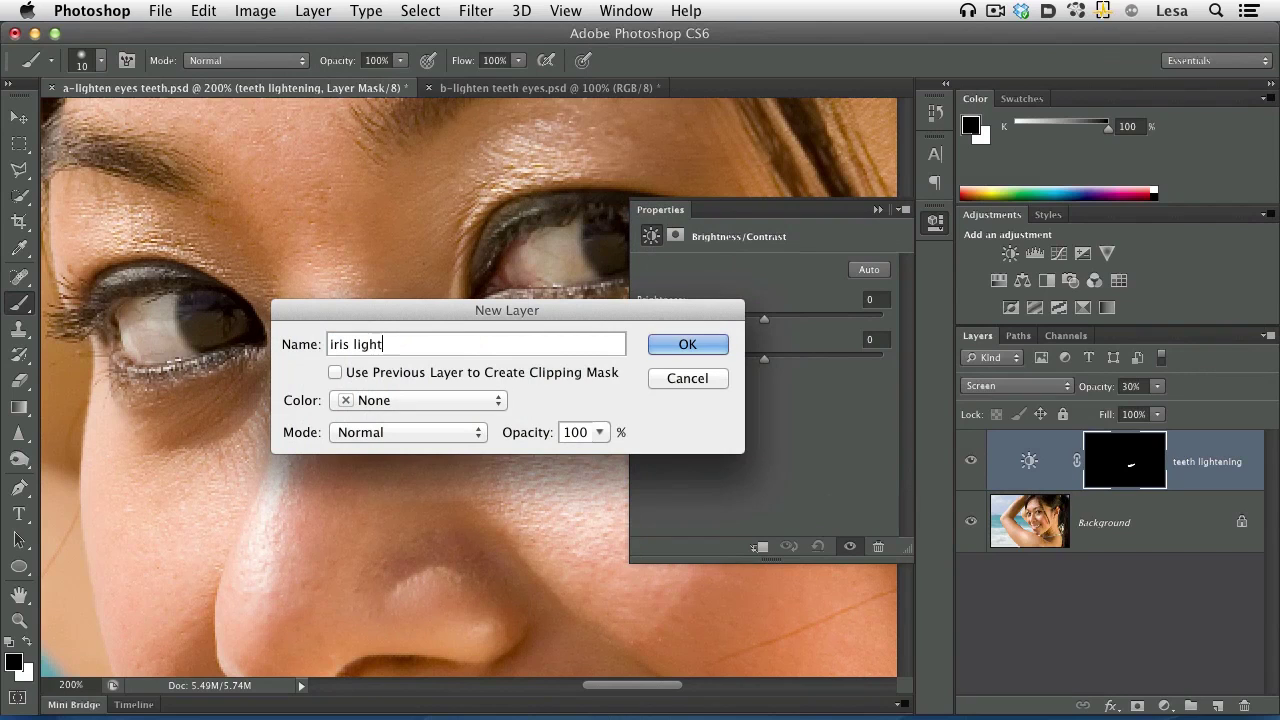
text(ening)
click(681, 346)
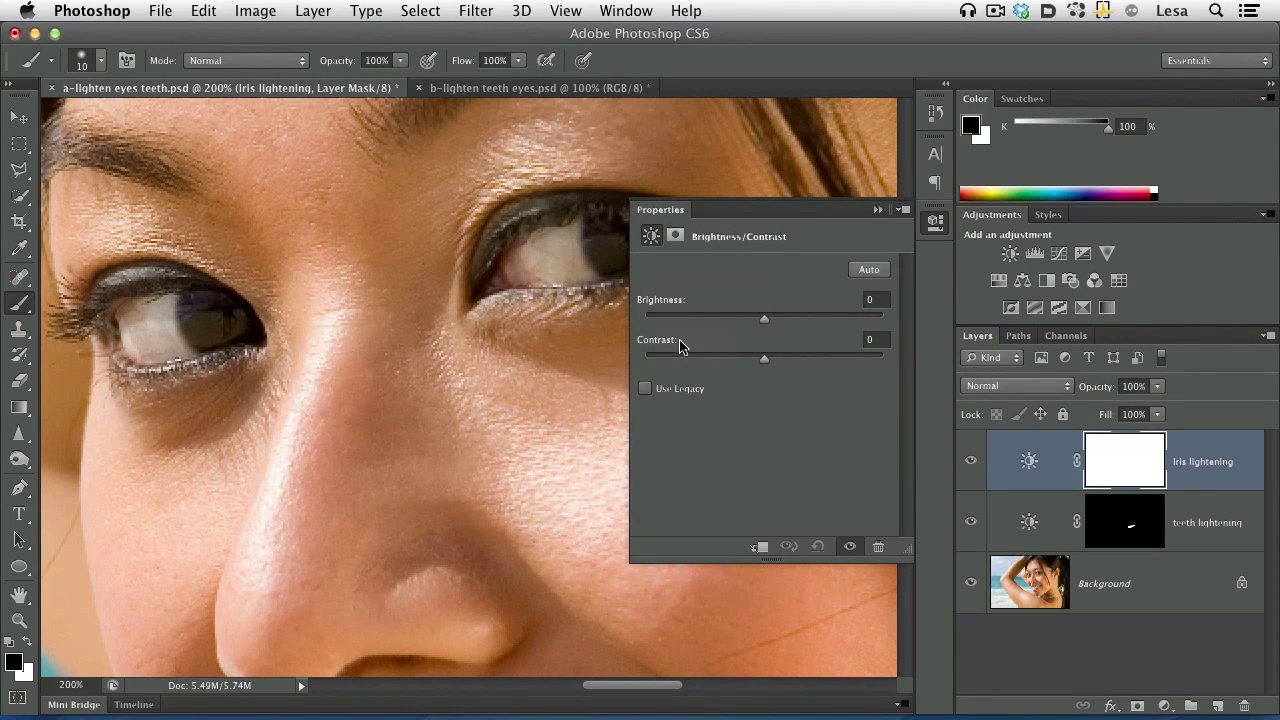
- Set the iris lightening layer's blend mode to Screen
click(877, 210)
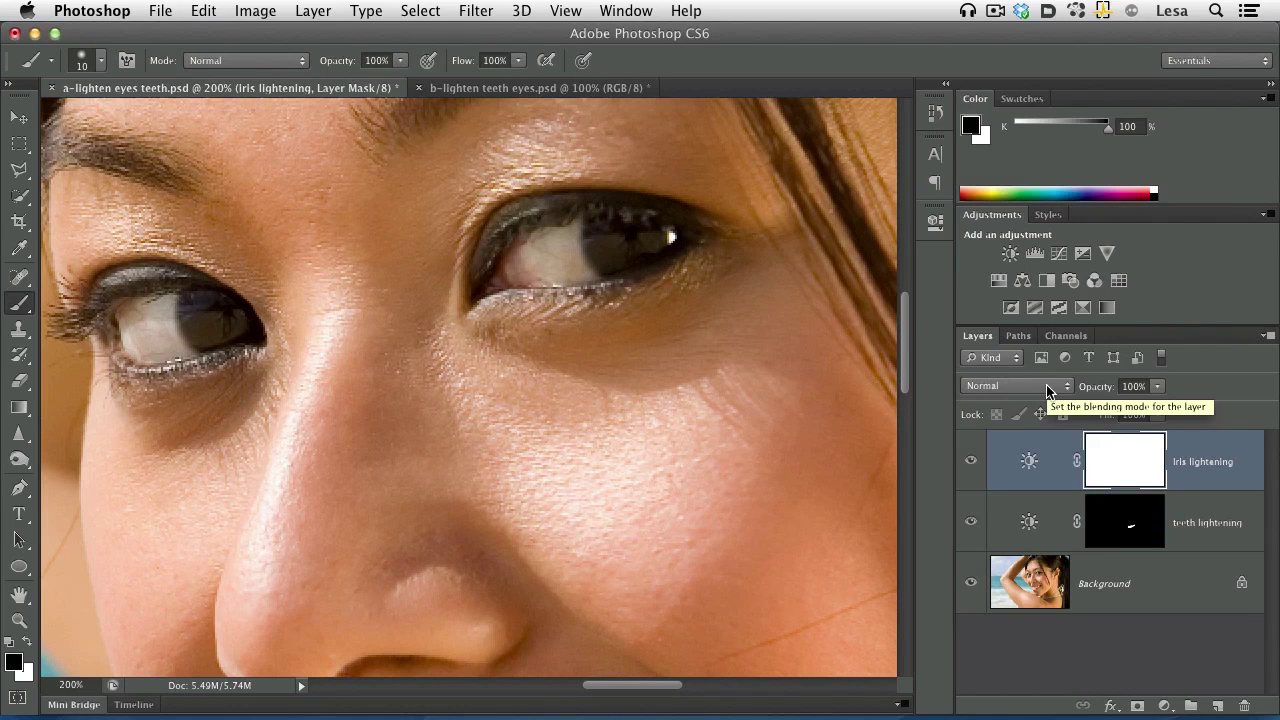
click(1046, 386)
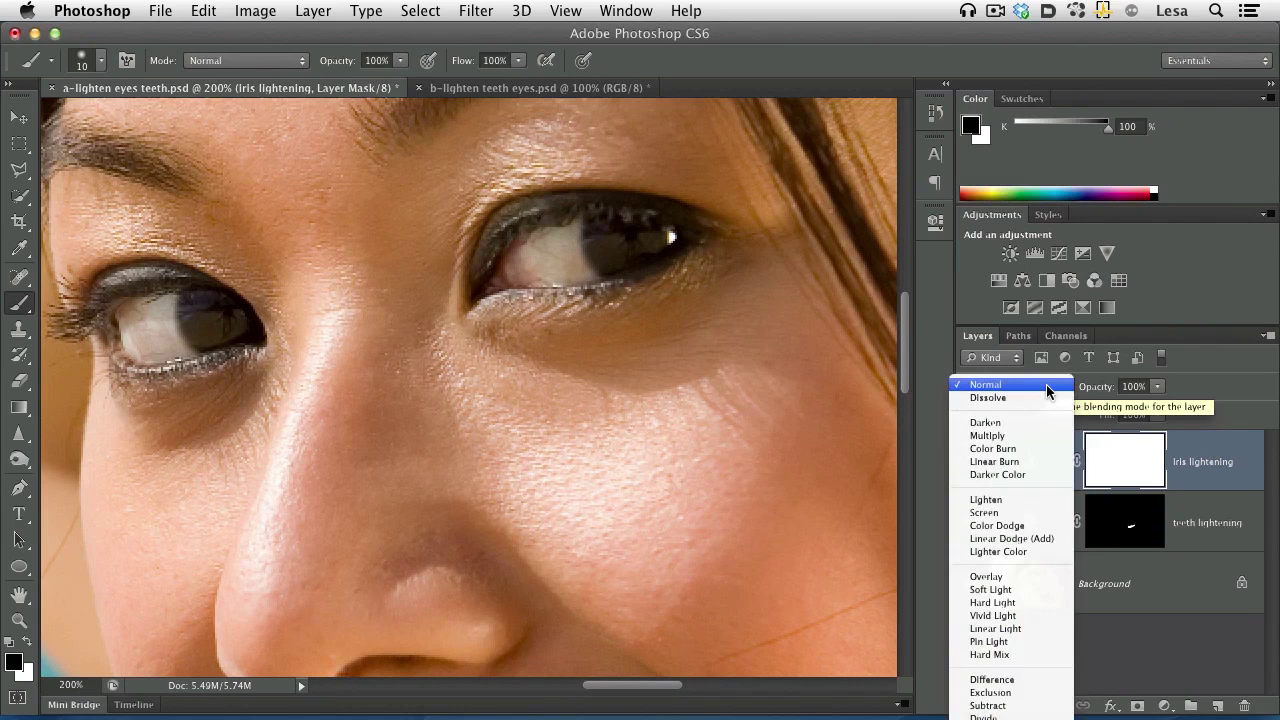
click(1026, 512)
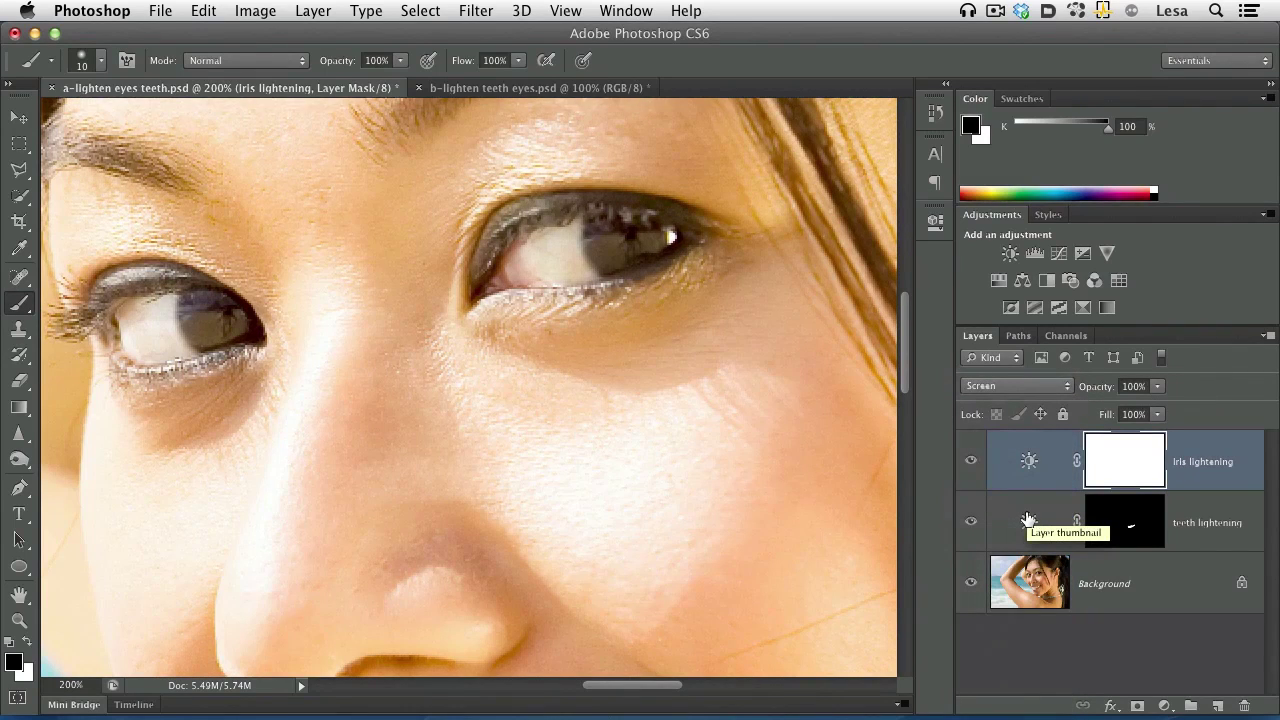
- Fill the iris lightening layer's mask with Black using Edit > Fill
click(203, 10)
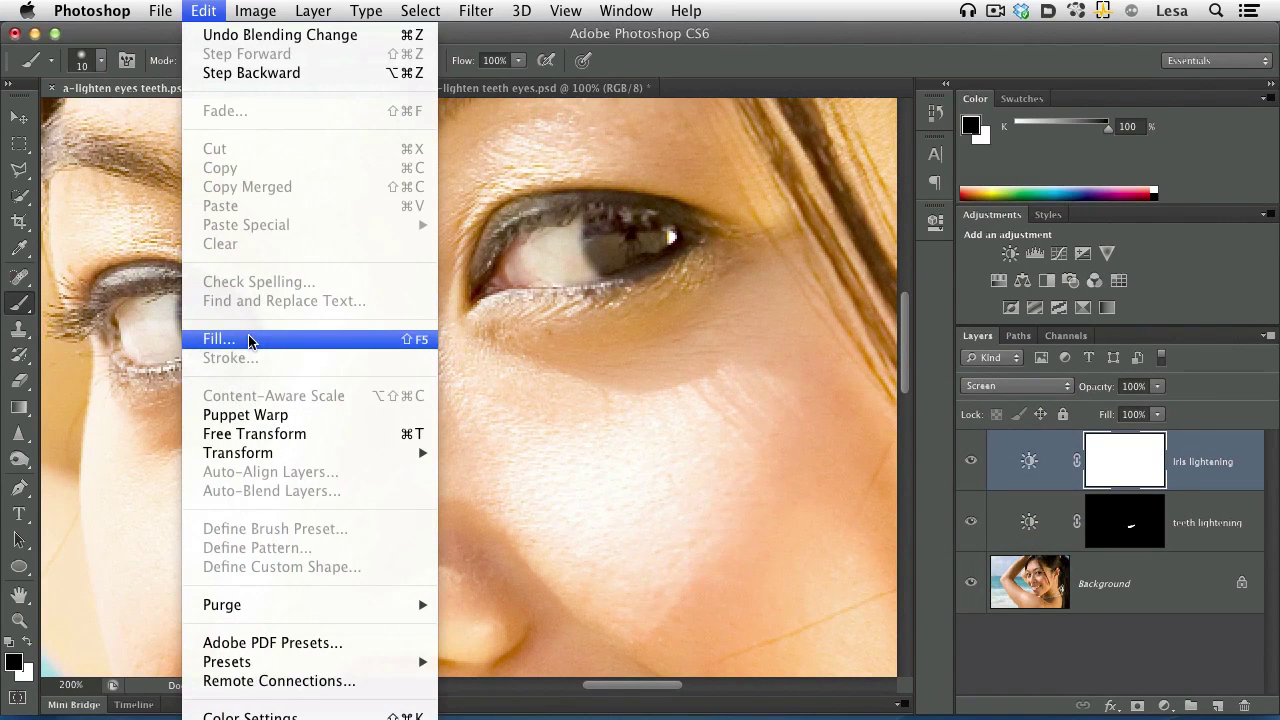
click(219, 339)
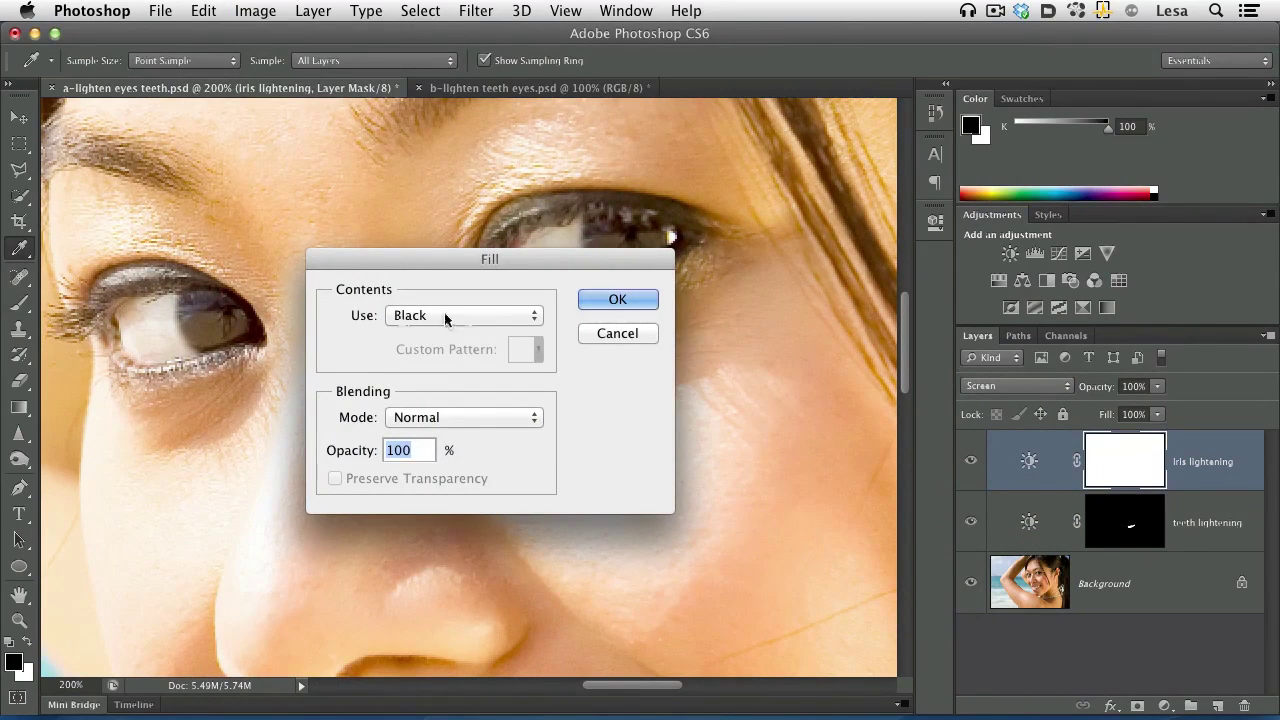
click(489, 316)
click(487, 316)
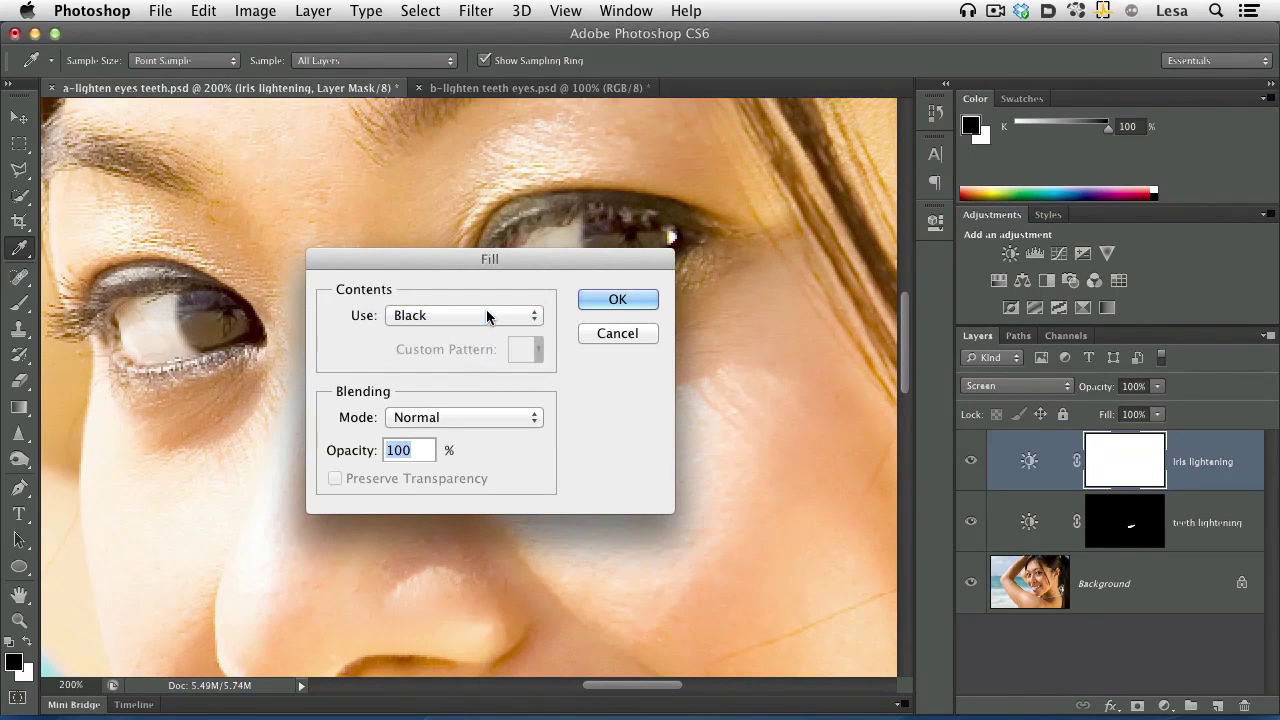
click(594, 302)
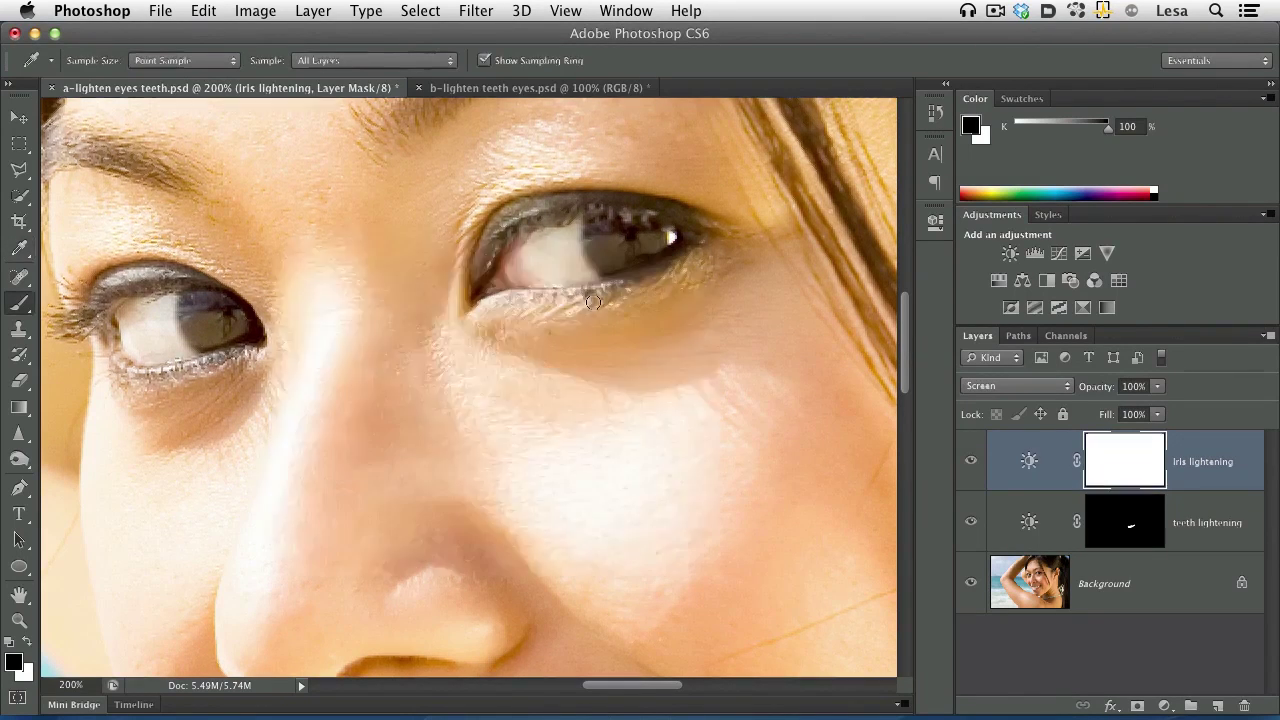
key(b)
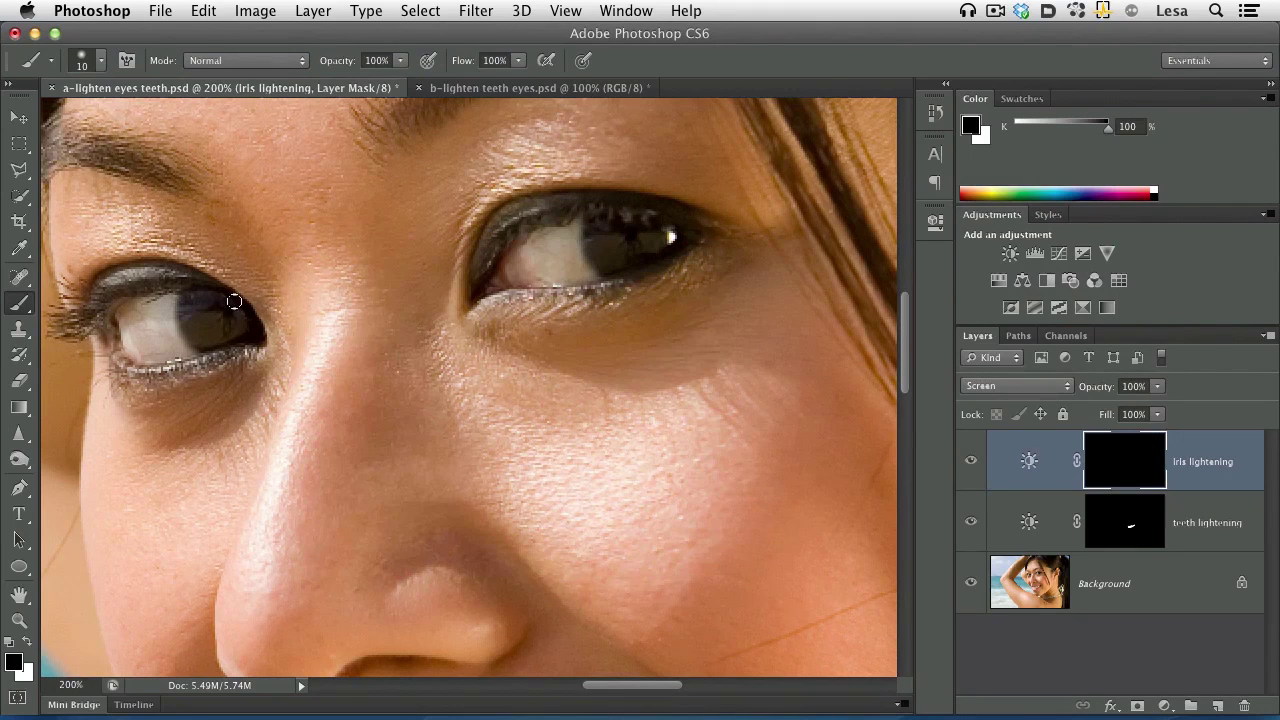
- Choose the soft round Brush tool with white as the painting colour
right_click(28, 310)
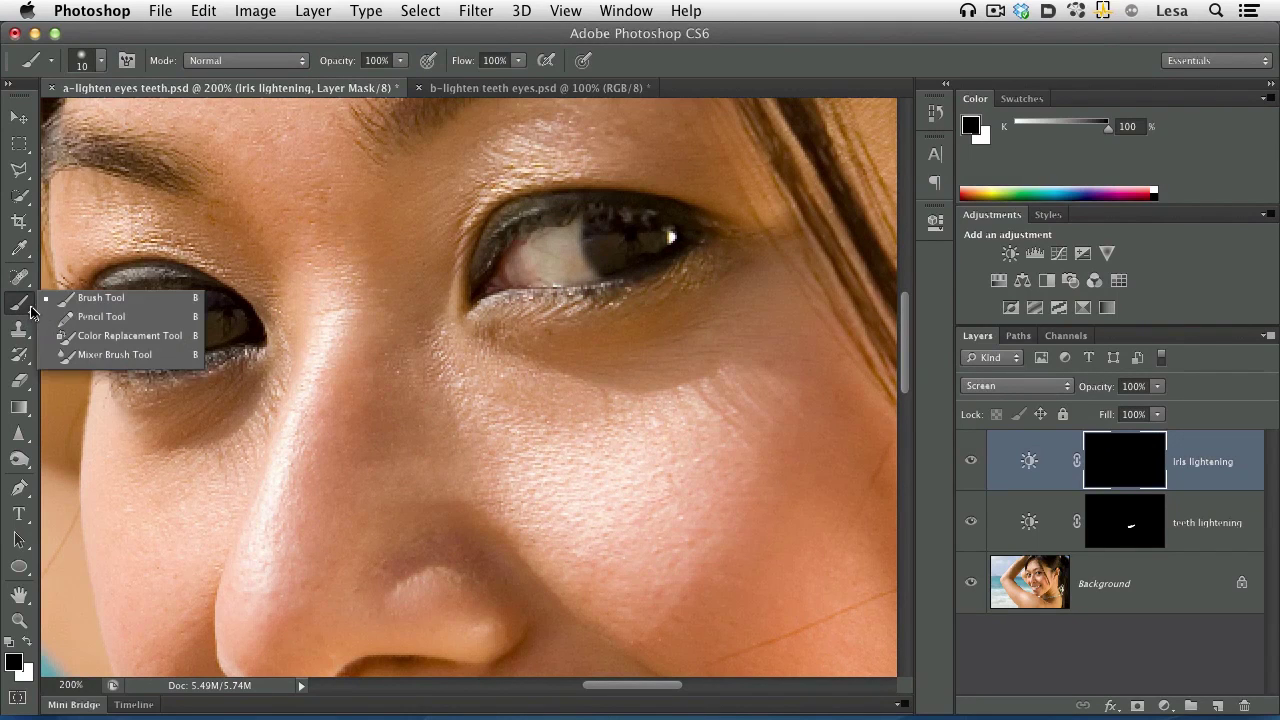
click(128, 307)
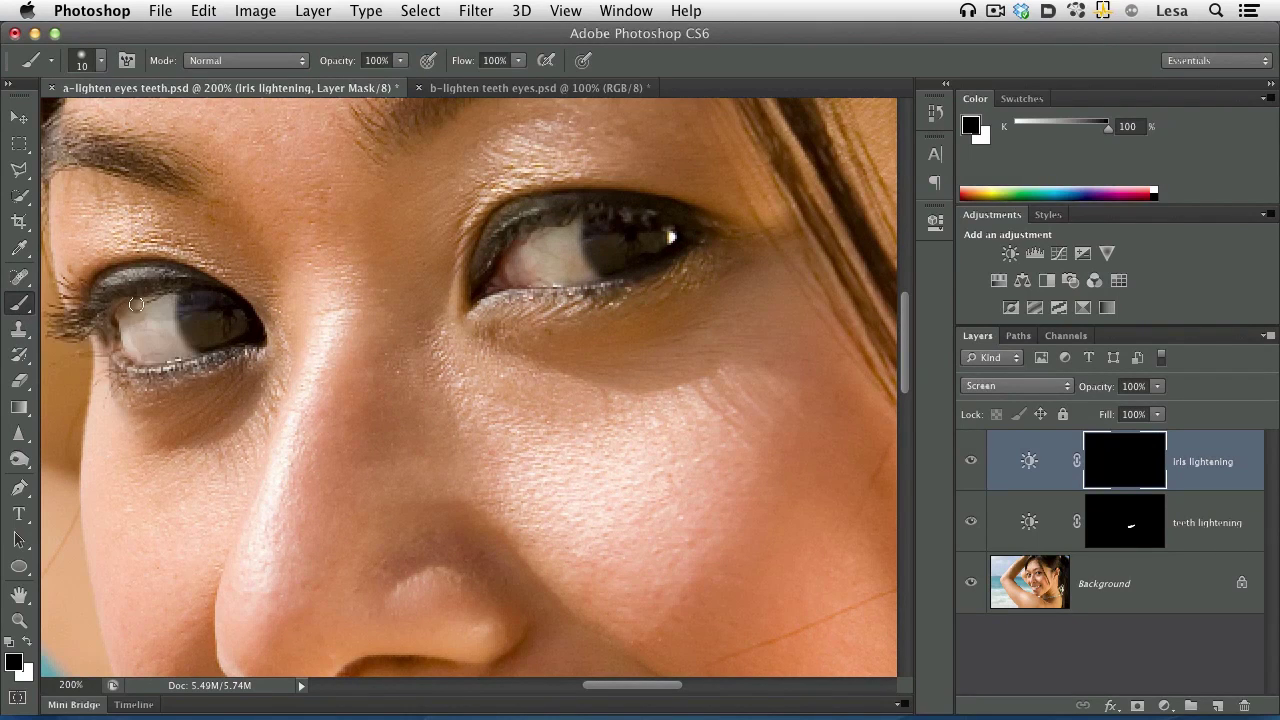
click(102, 62)
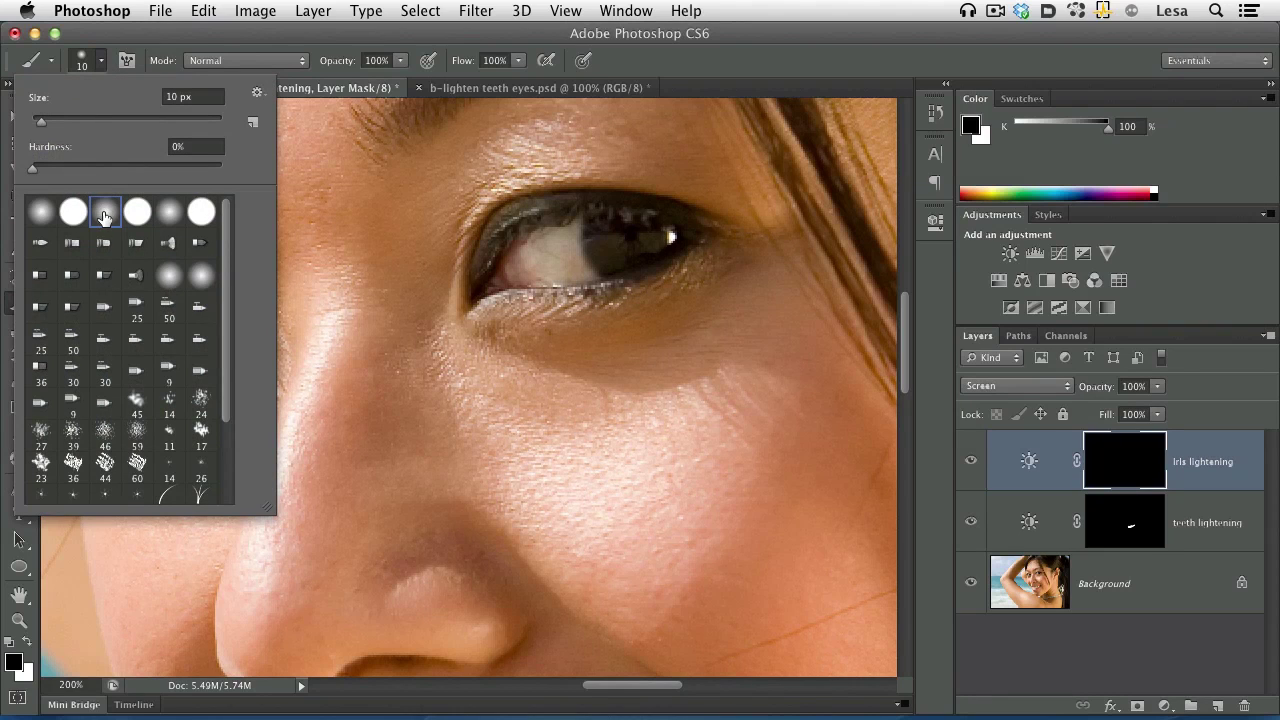
click(100, 64)
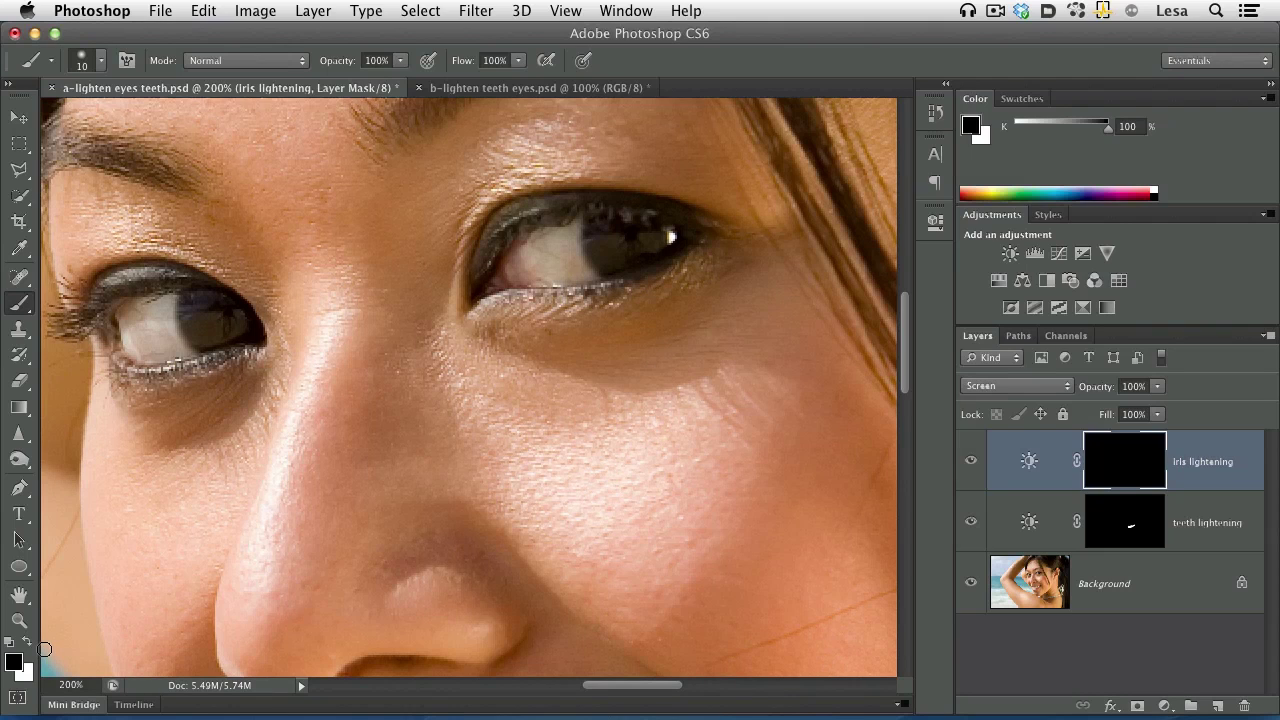
key(x)
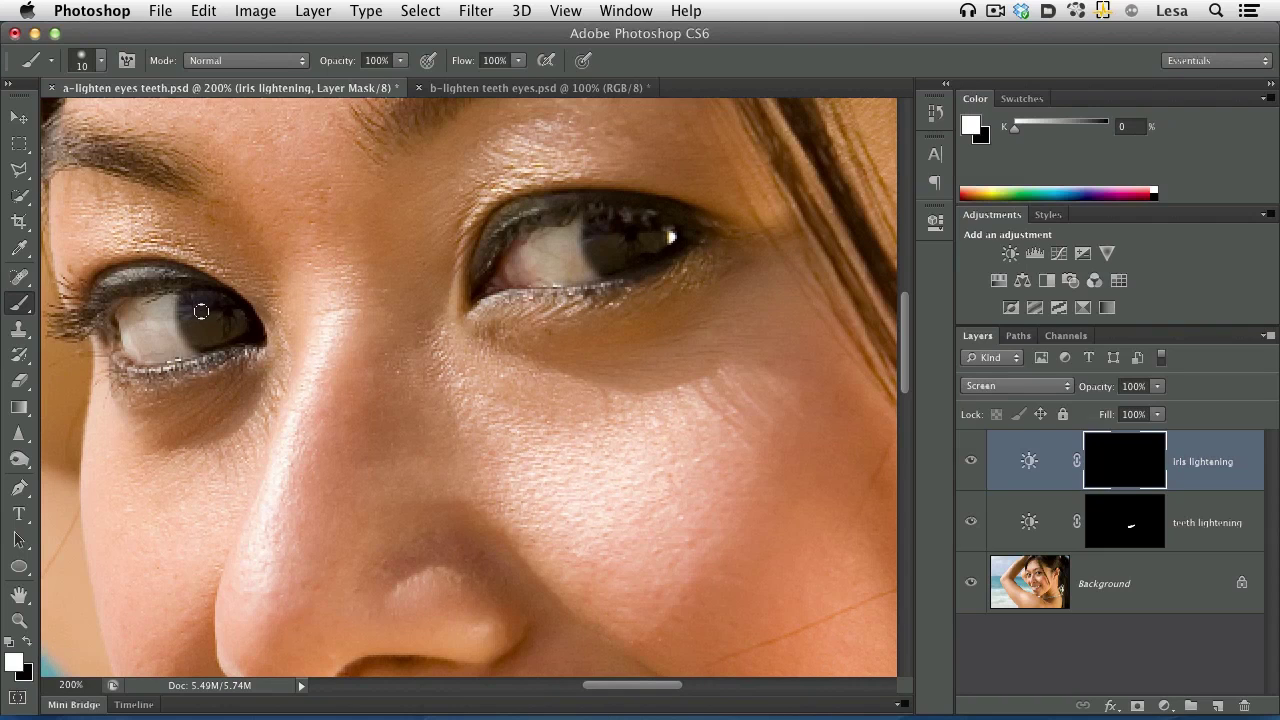
- Paint white over both irises on the mask, cleaning left-iris overspill with black
mouse_move(197, 294)
mouse_down()
mouse_move(214, 342)
mouse_move(196, 298)
mouse_move(221, 331)
mouse_move(237, 320)
mouse_move(204, 335)
mouse_move(237, 329)
mouse_move(203, 336)
mouse_move(171, 289)
mouse_move(184, 345)
mouse_move(178, 304)
mouse_up()
key(x)
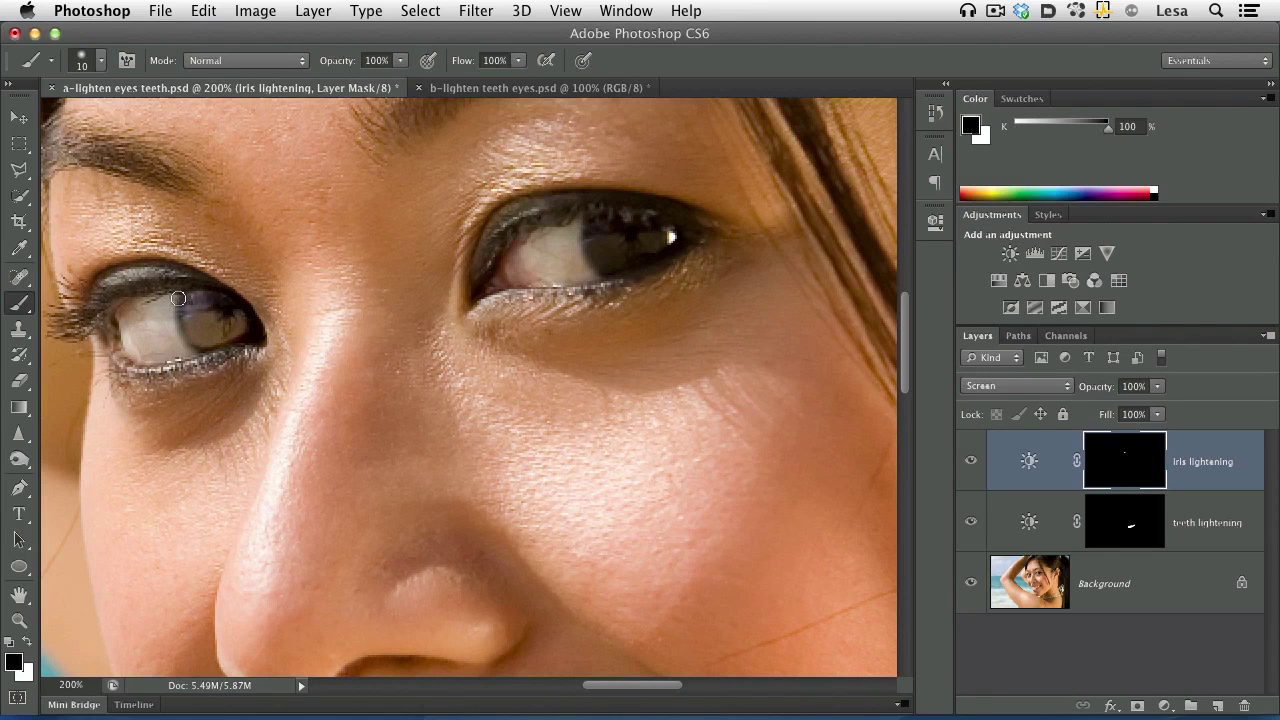
mouse_move(175, 318)
mouse_down()
mouse_move(193, 350)
mouse_move(176, 331)
mouse_up()
key(x)
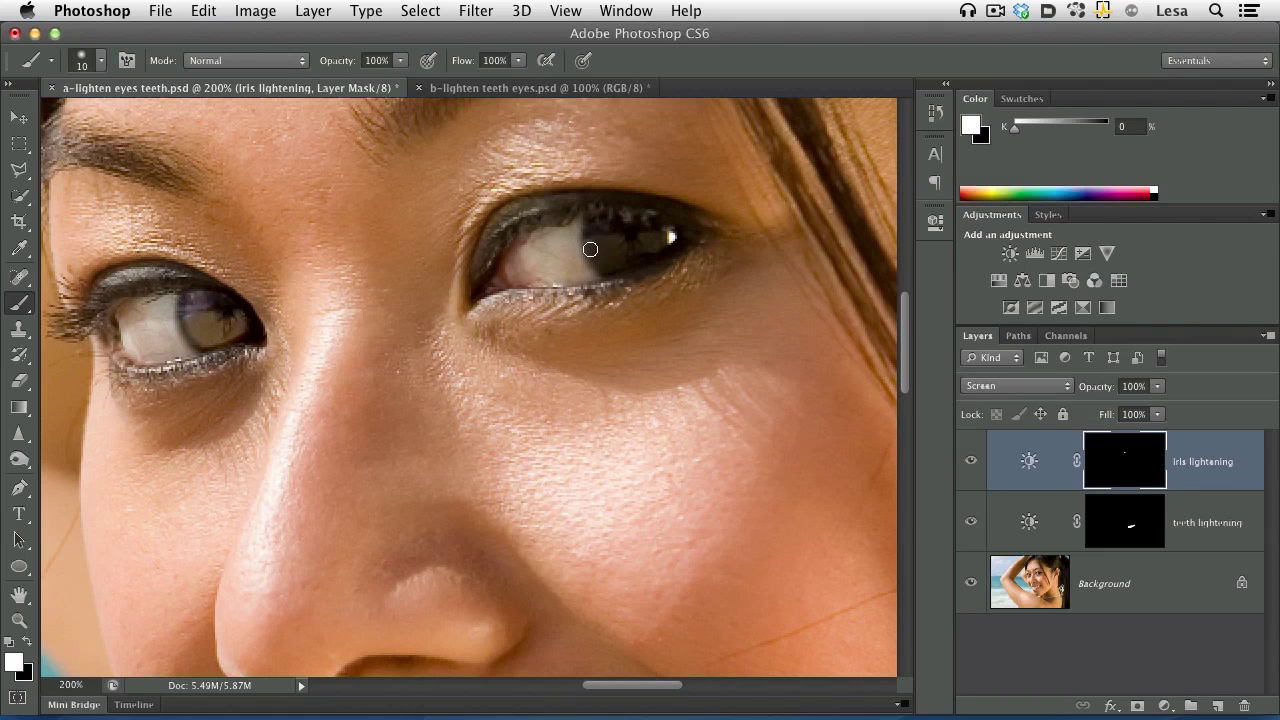
mouse_move(596, 255)
mouse_down()
mouse_move(636, 262)
mouse_move(612, 264)
mouse_move(660, 236)
mouse_move(647, 250)
mouse_move(578, 245)
mouse_up()
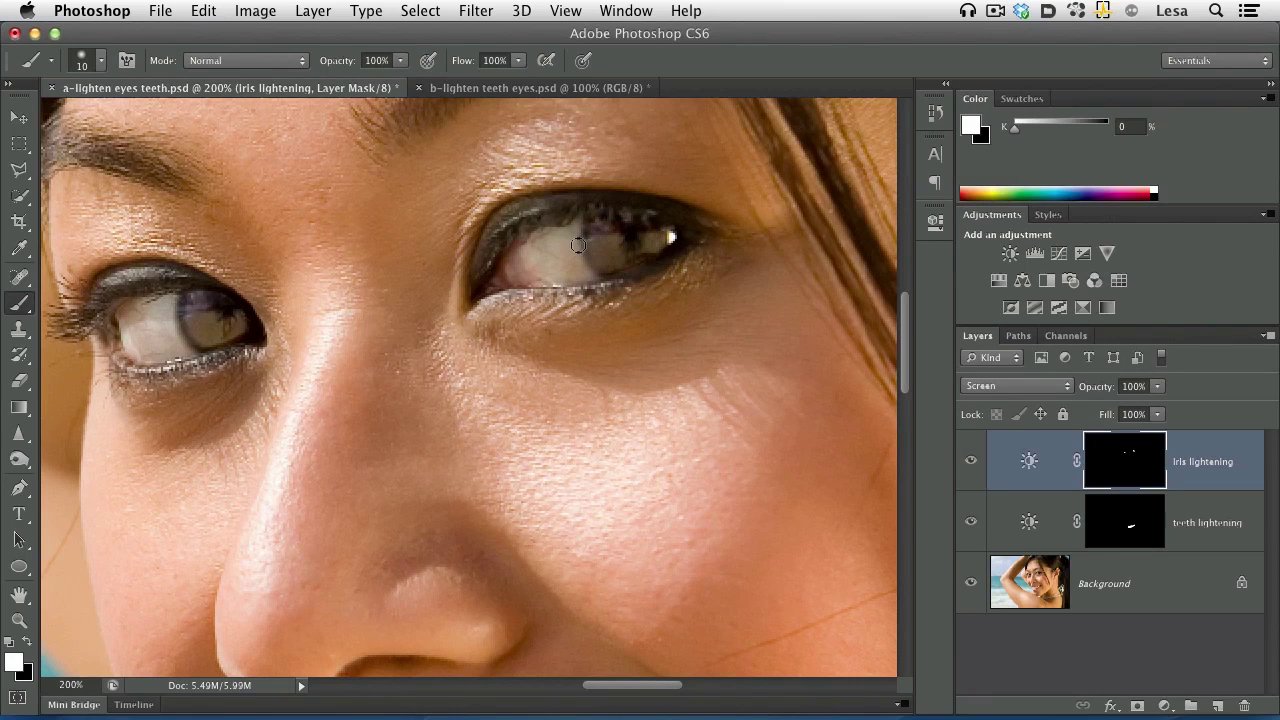
key(x)
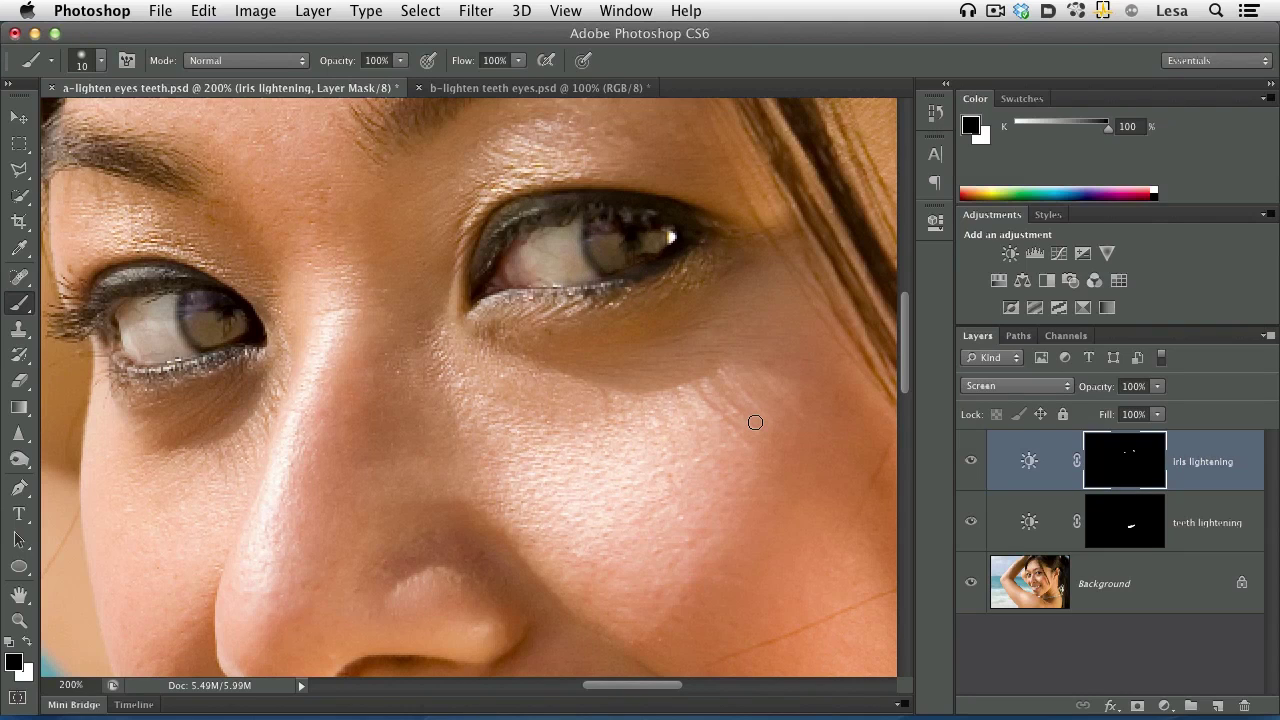
- Compare the iris lightening hidden and shown, then lower its opacity to 75%
click(971, 462)
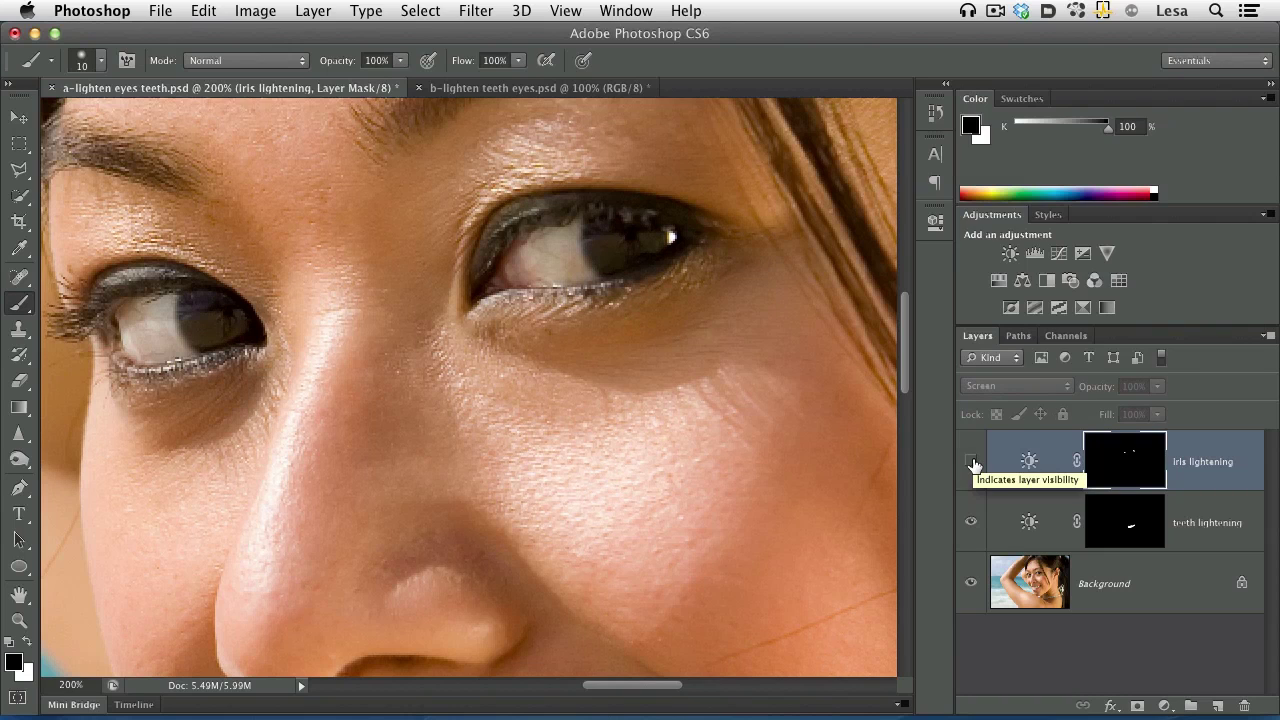
click(971, 462)
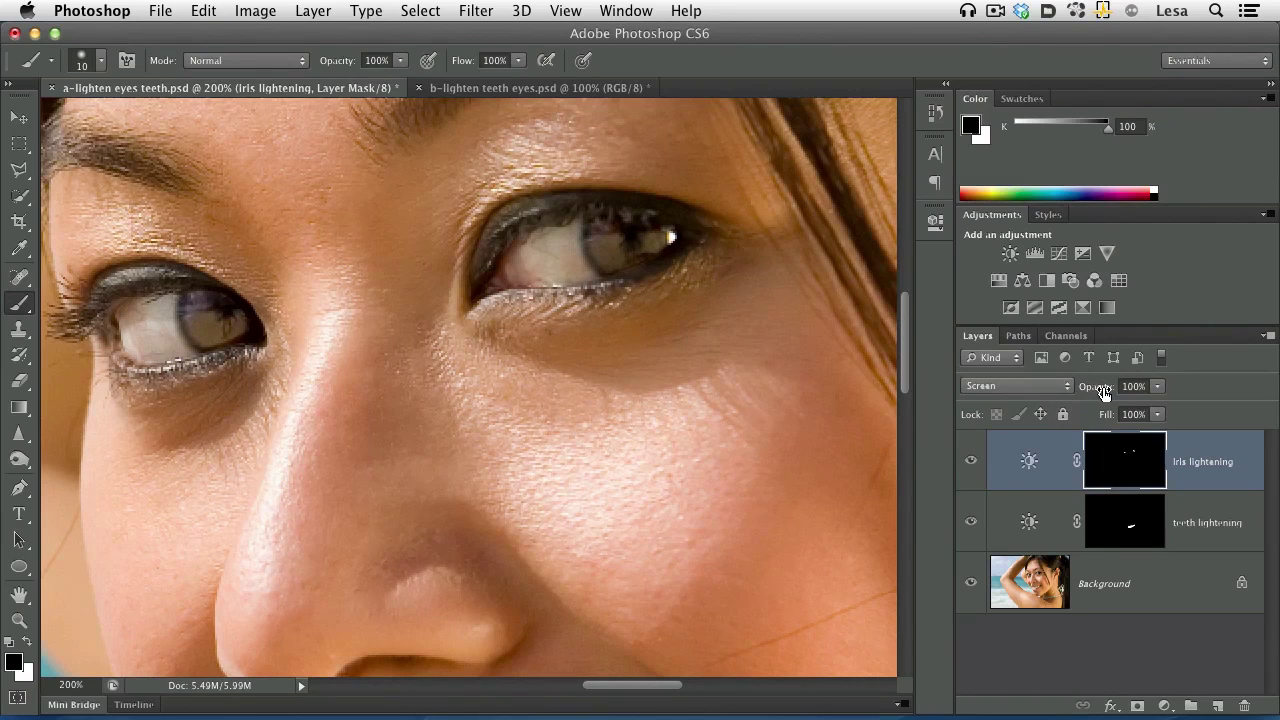
drag(1103, 392, 1080, 395)
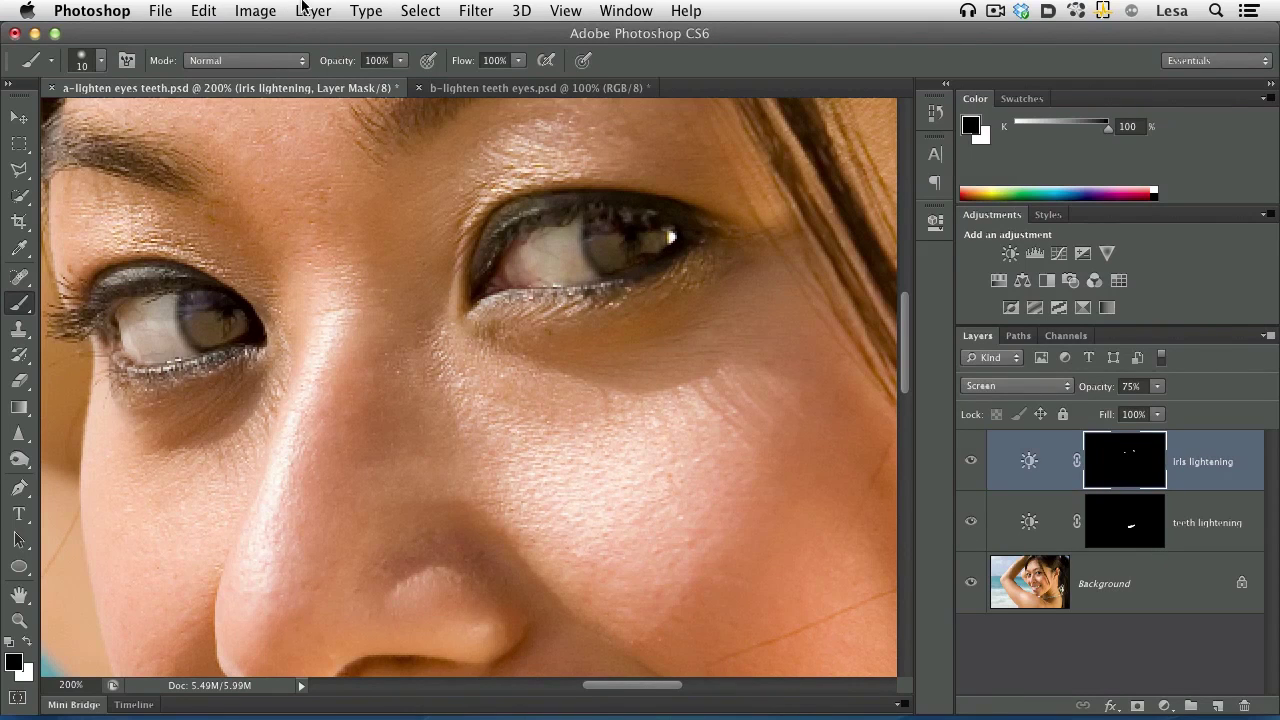
- Add a Brightness/Contrast adjustment layer named 'eye white lightening'
click(312, 9)
mouse_move(370, 205)
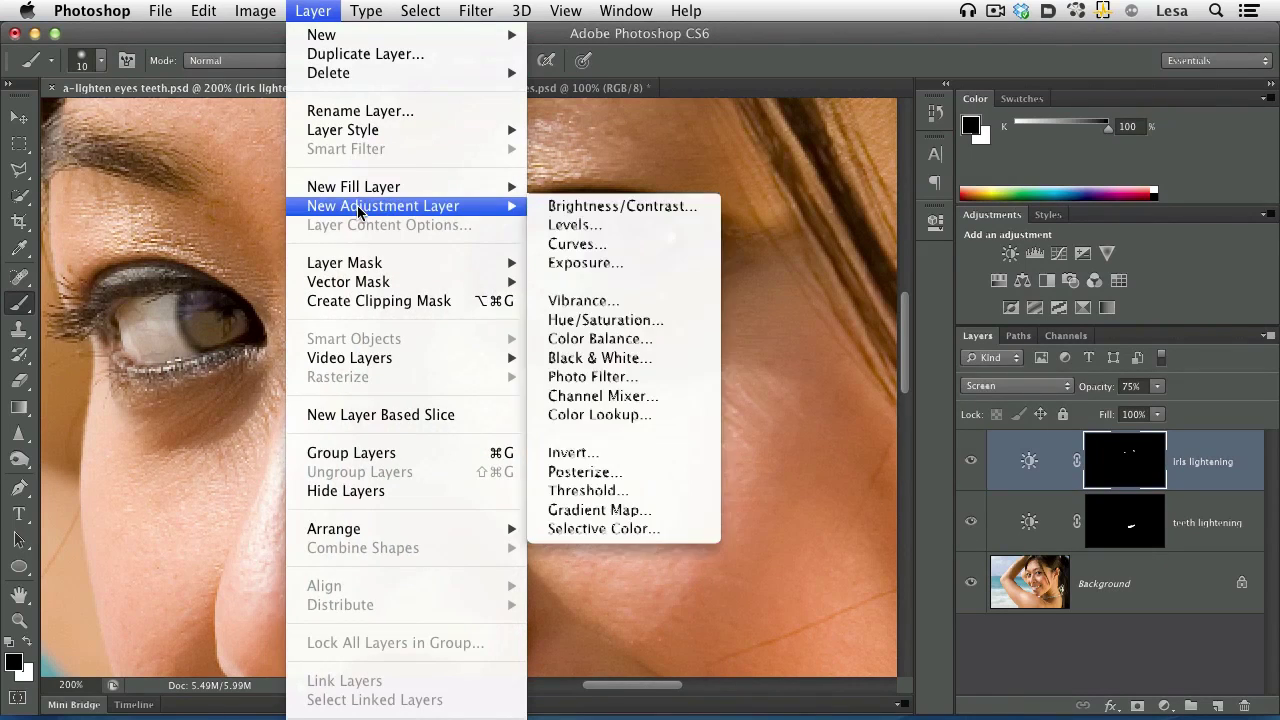
click(588, 206)
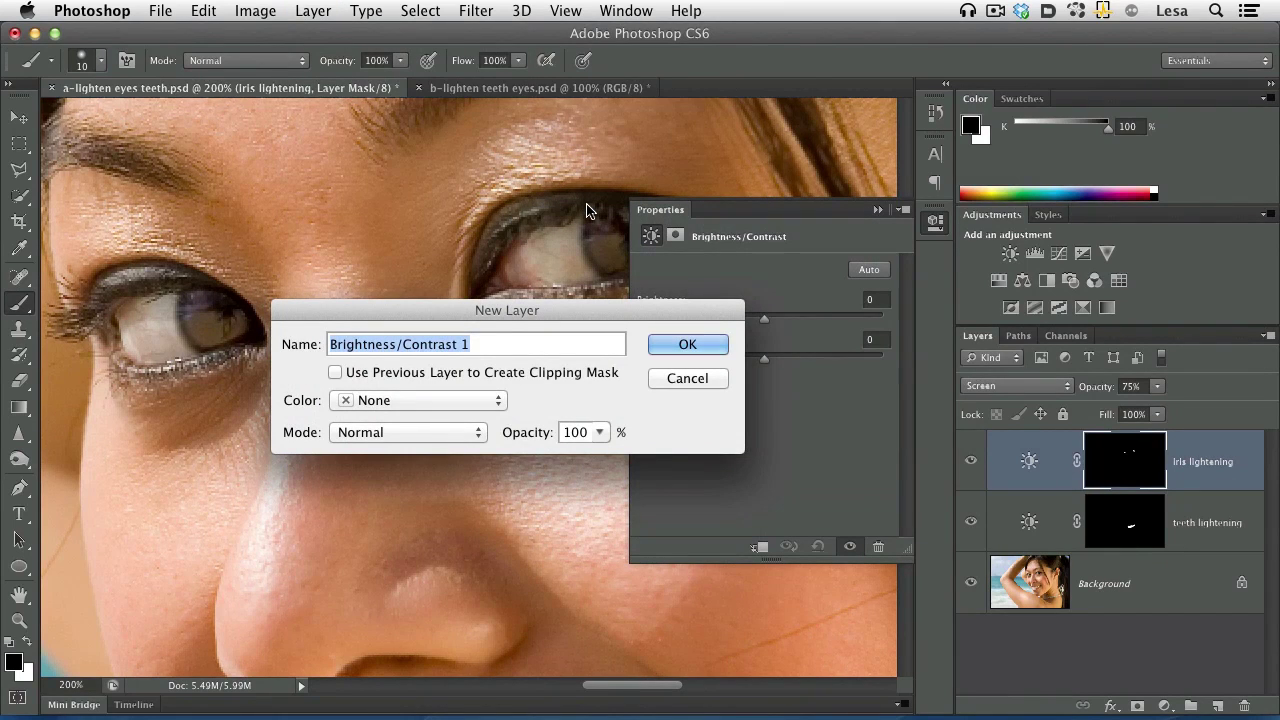
text(eye white lightening)
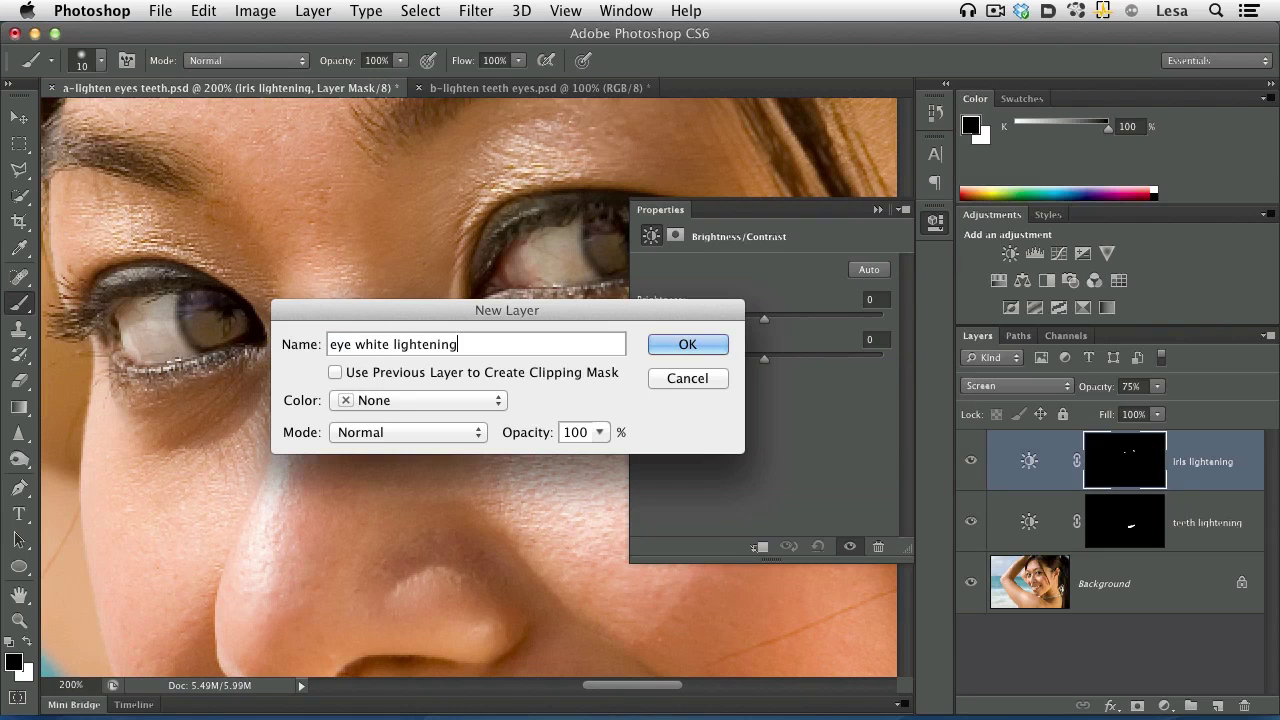
key(Return)
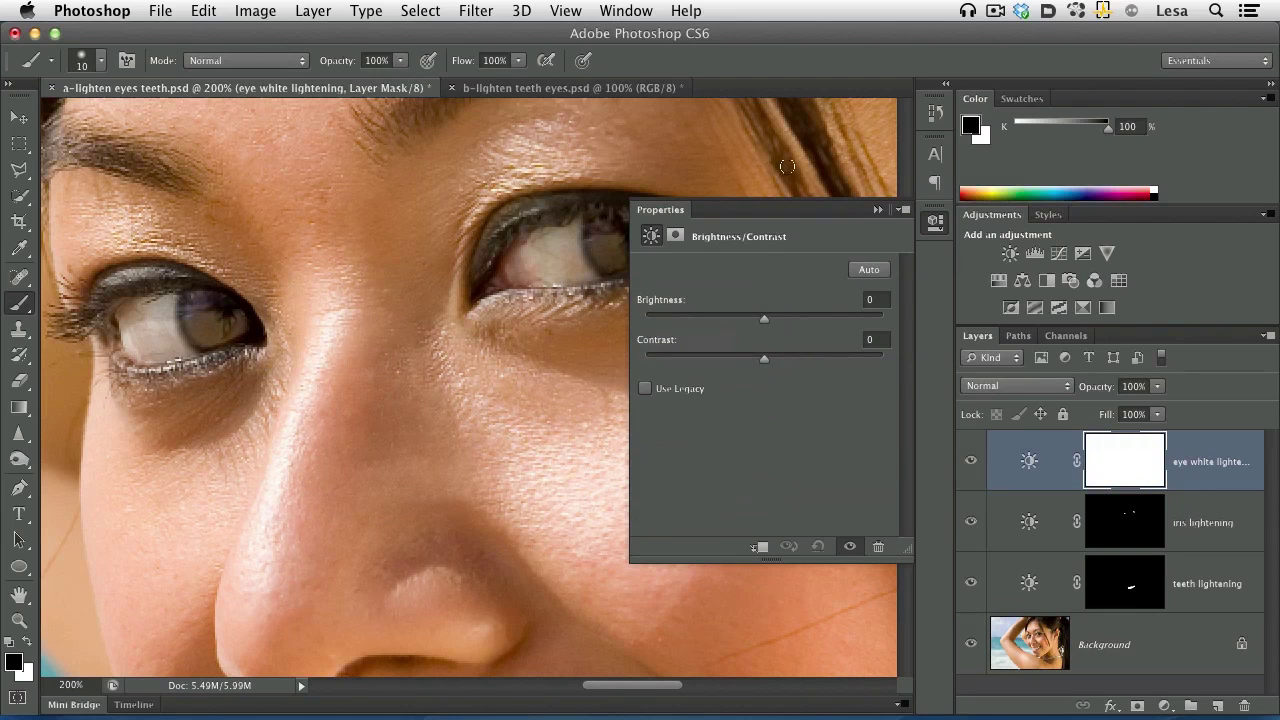
- Set the eye white lightening layer's blend mode to Screen
click(877, 209)
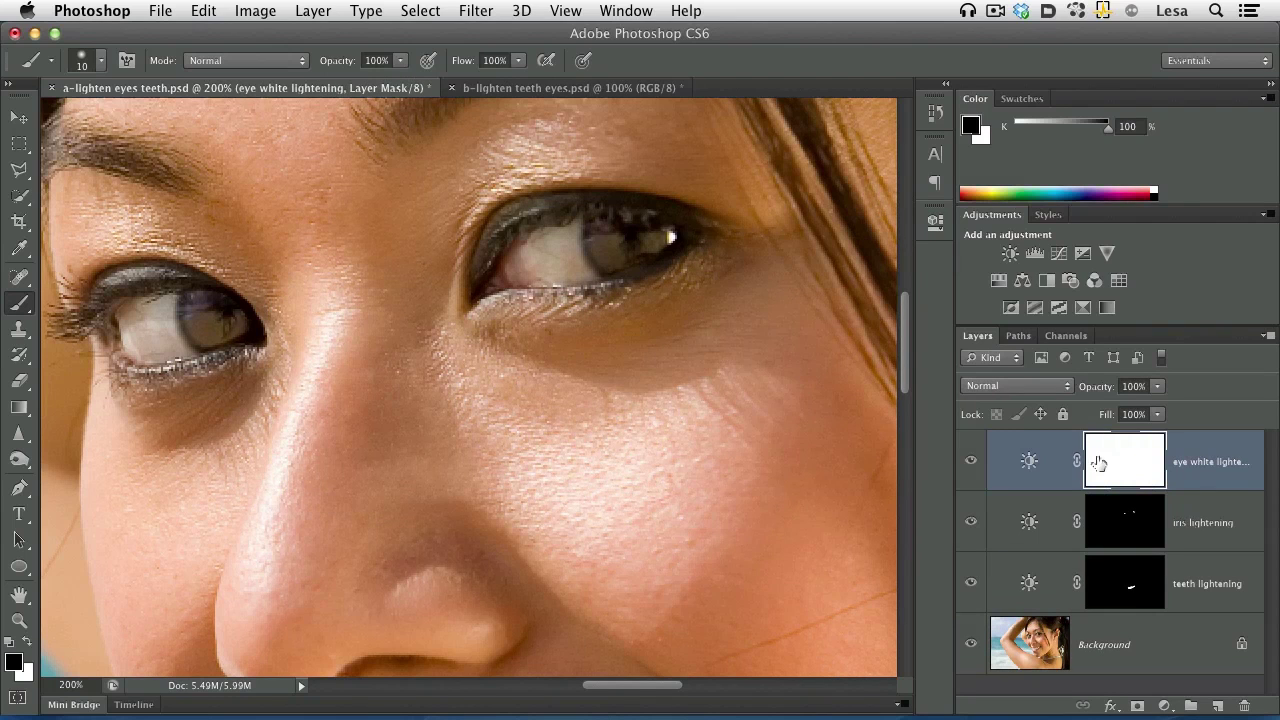
click(1036, 386)
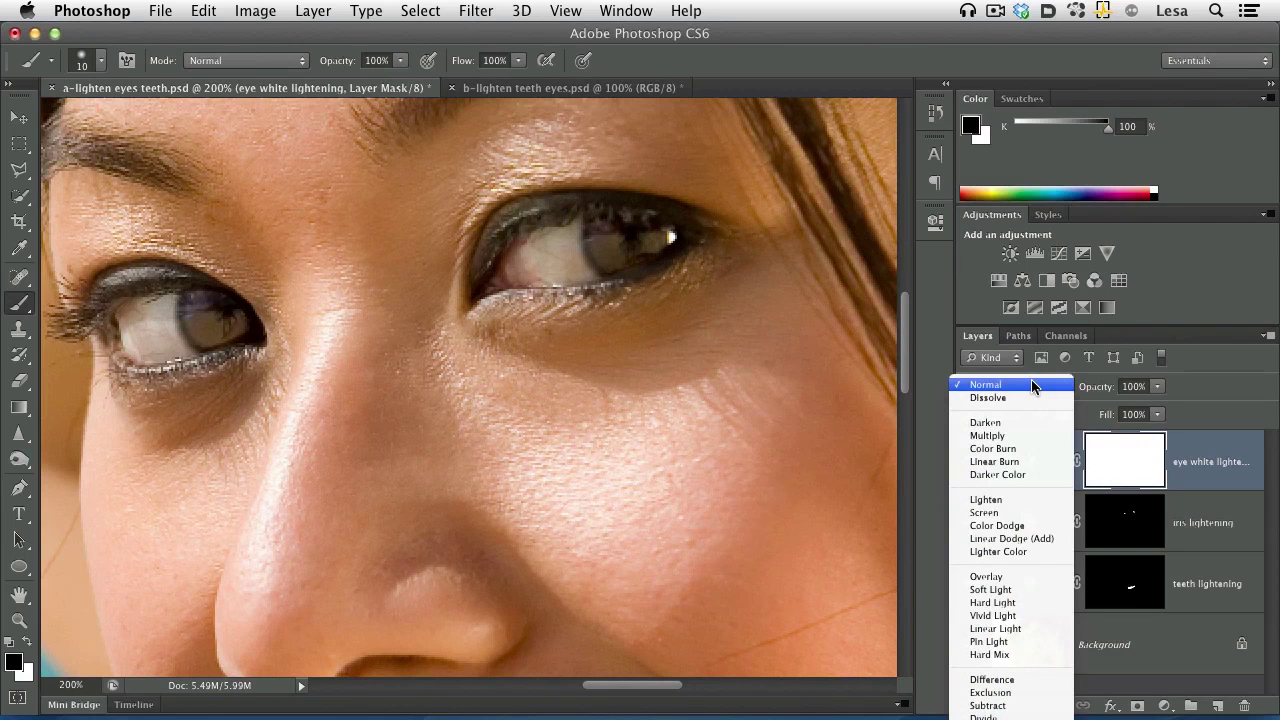
click(1010, 511)
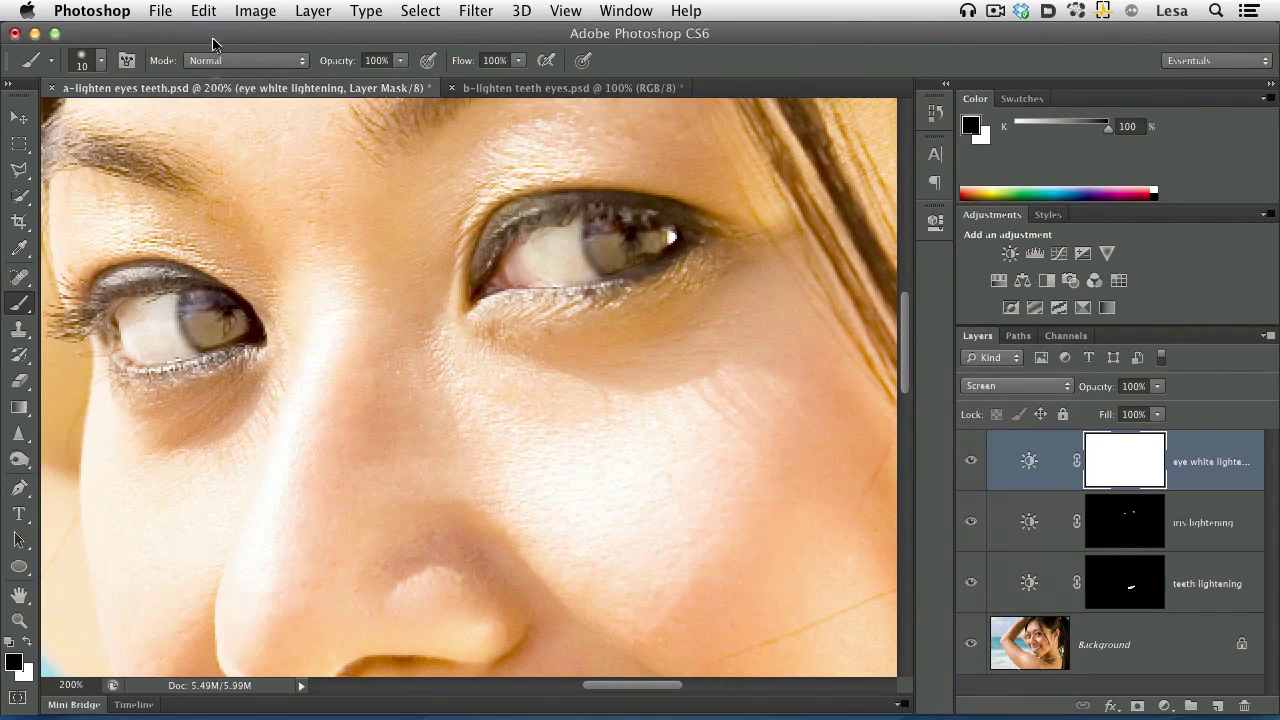
- Fill the eye white lightening mask with Black and select the standard Brush tool
click(203, 8)
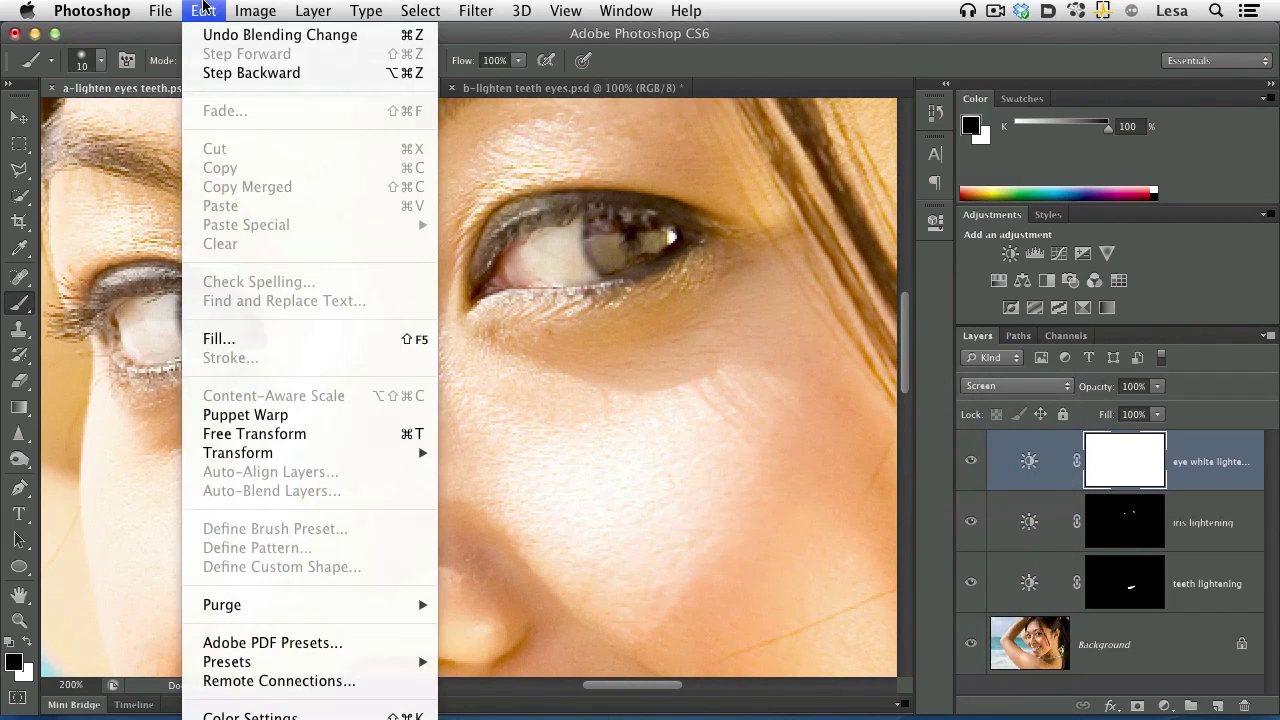
click(236, 345)
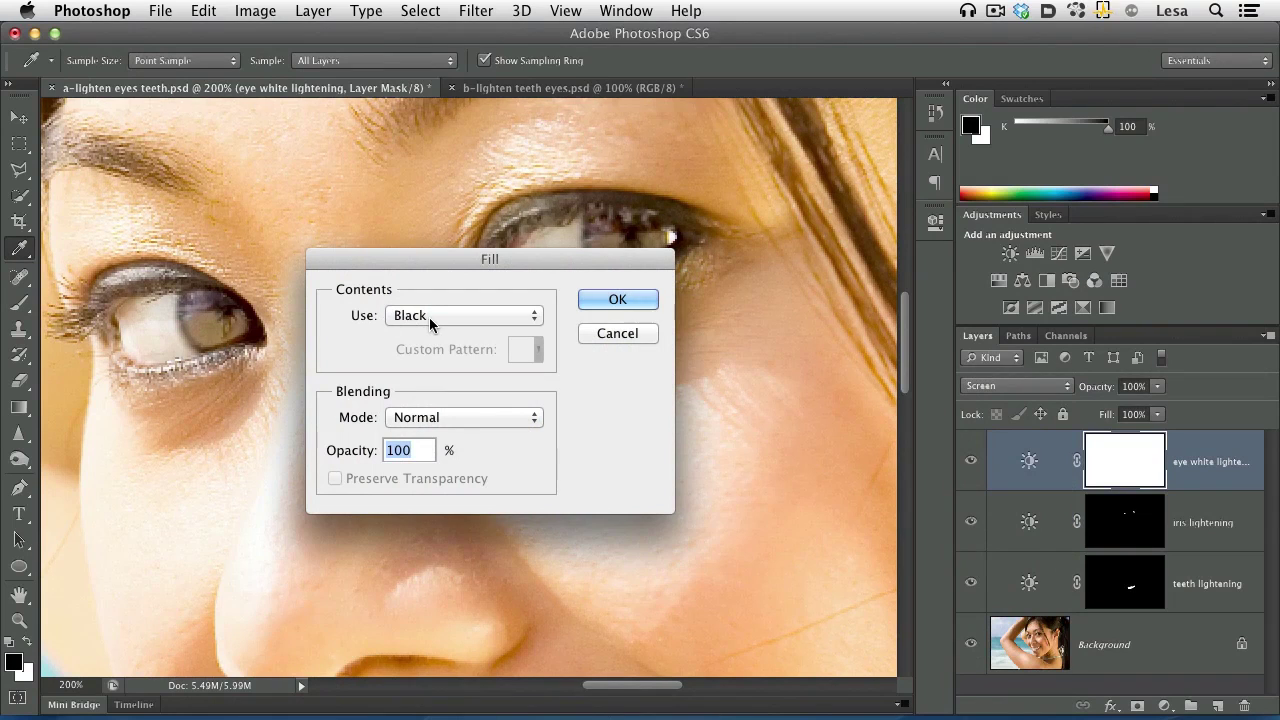
click(609, 299)
key(b)
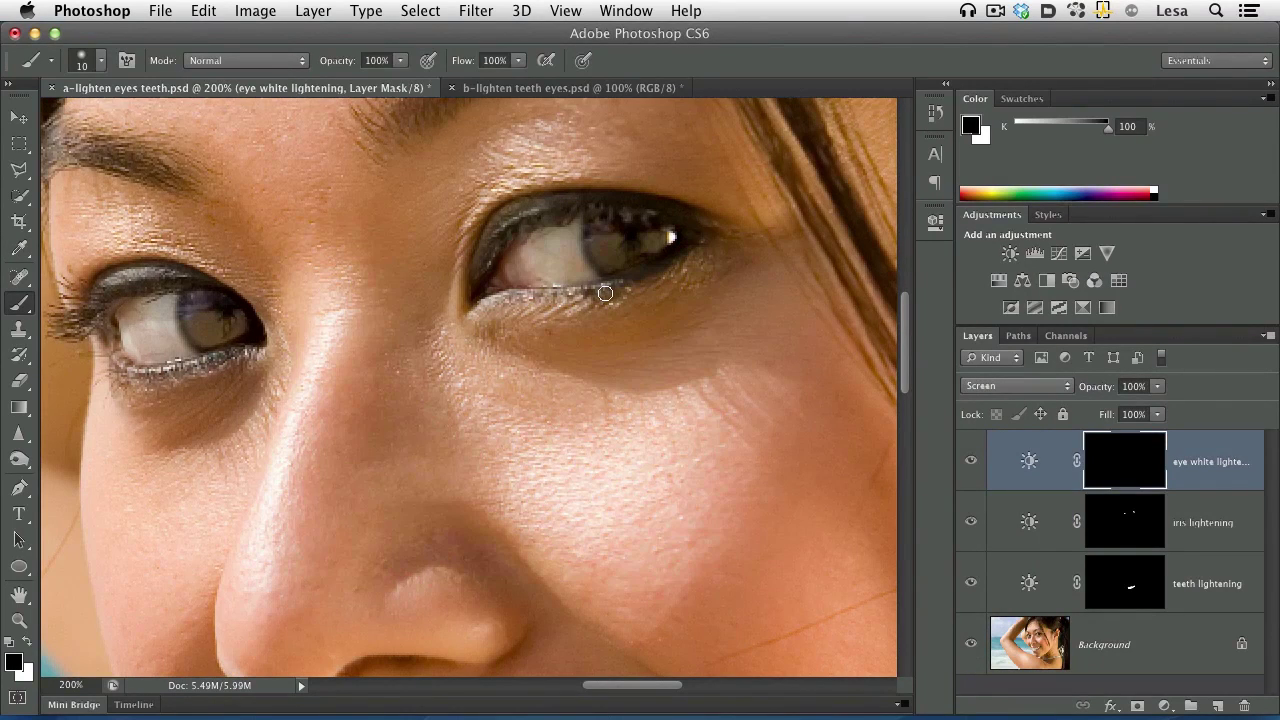
click(30, 312)
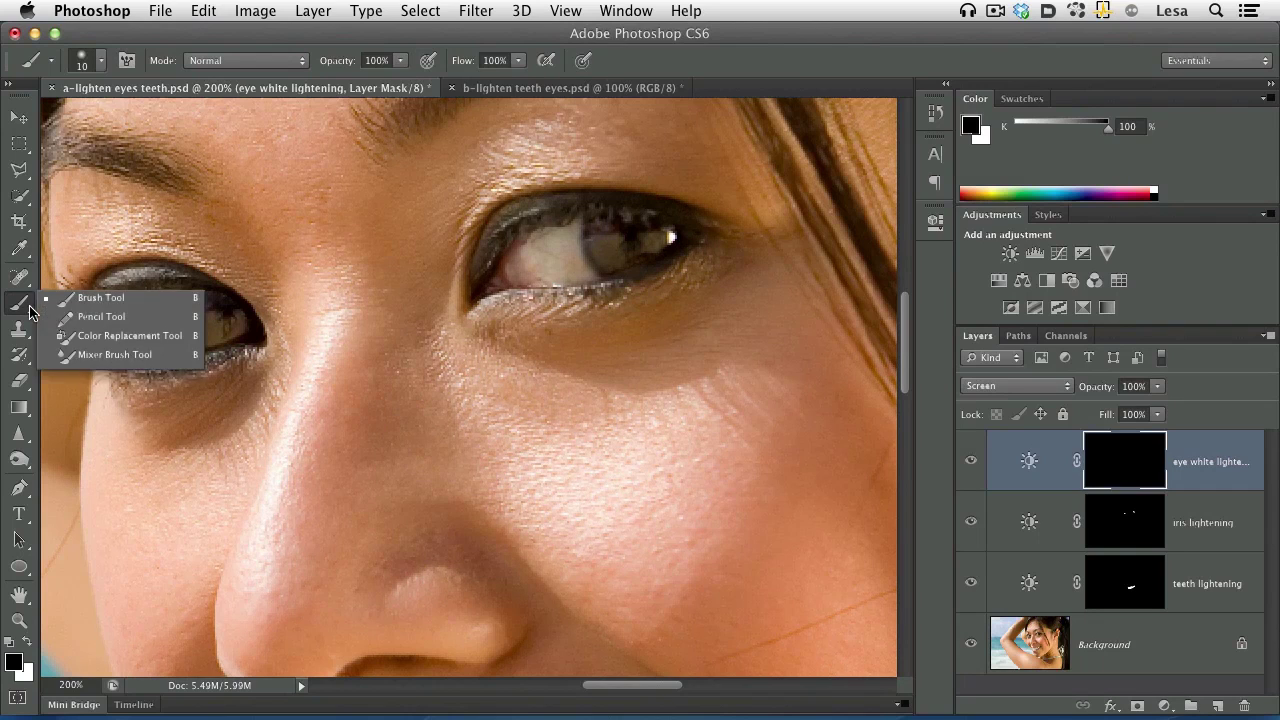
click(100, 298)
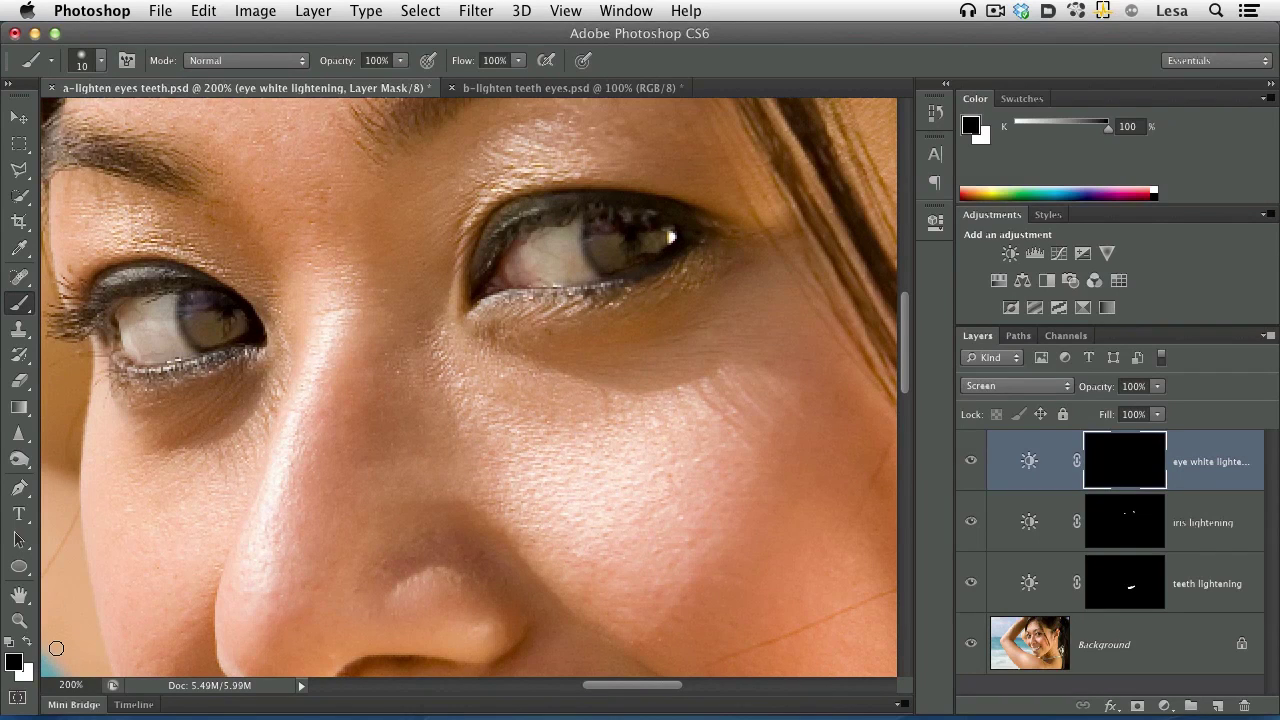
- Paint white over both eye whites with brush sizes 15 and 8, then set opacity to 65%
key(x)
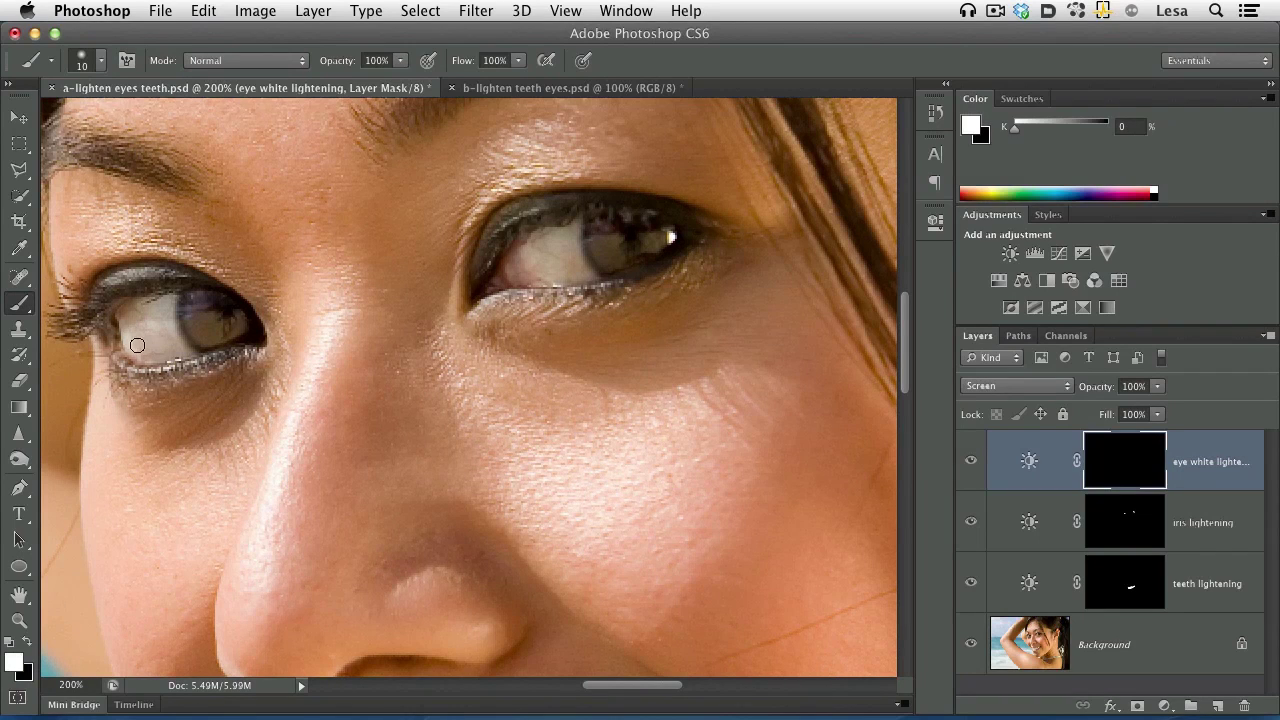
key(bracketright)
mouse_move(136, 345)
mouse_down()
mouse_move(163, 302)
mouse_move(156, 320)
mouse_move(175, 355)
mouse_move(138, 349)
mouse_move(132, 306)
mouse_up()
mouse_move(518, 240)
mouse_down()
mouse_move(514, 274)
mouse_move(566, 234)
mouse_move(578, 272)
mouse_move(535, 275)
mouse_move(543, 249)
mouse_up()
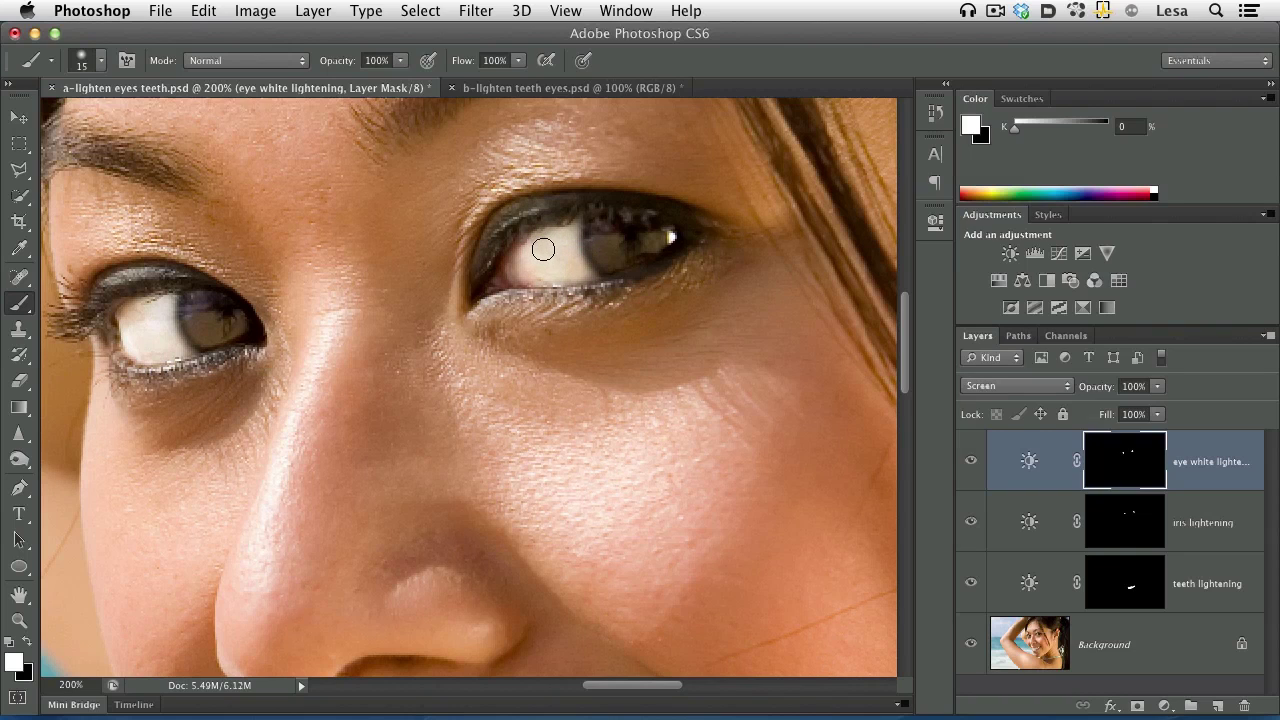
key(bracketleft)
key(bracketleft)
key(bracketleft)
drag(570, 228, 578, 218)
drag(1115, 392, 1078, 392)
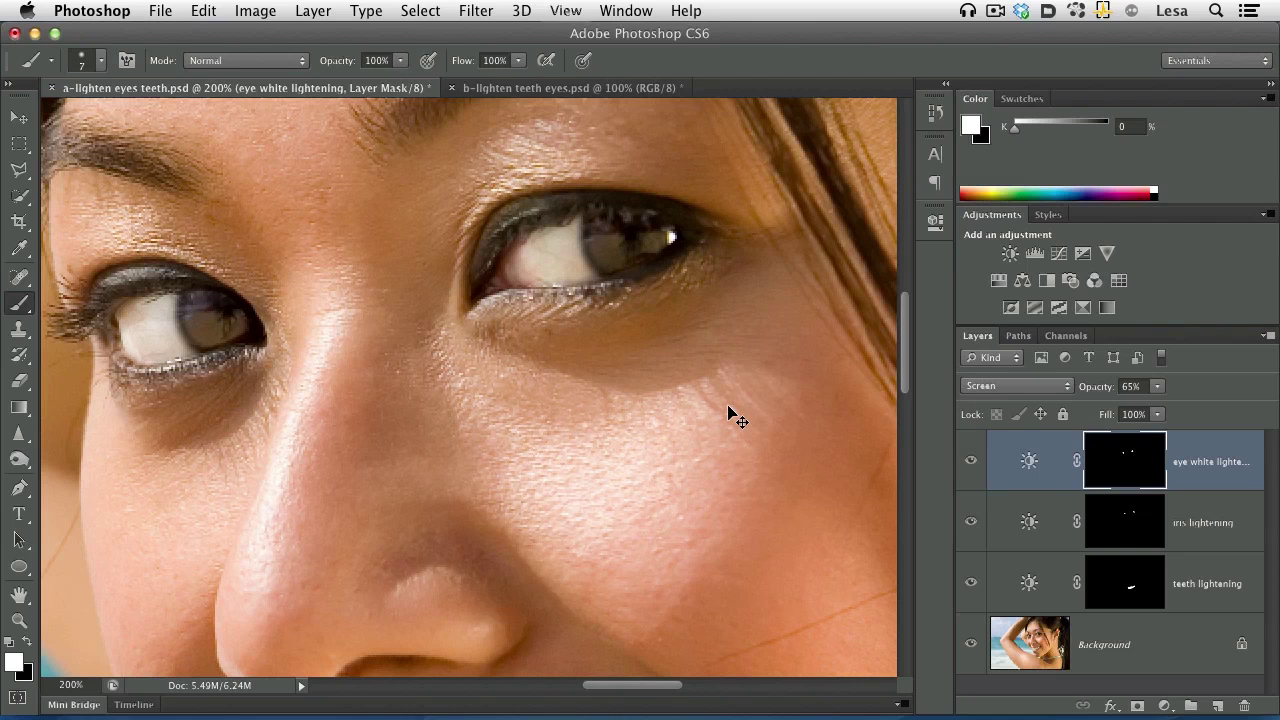
- Show the whole face and toggle the eye white, iris and teeth lightening layers off and on
key(super+minus)
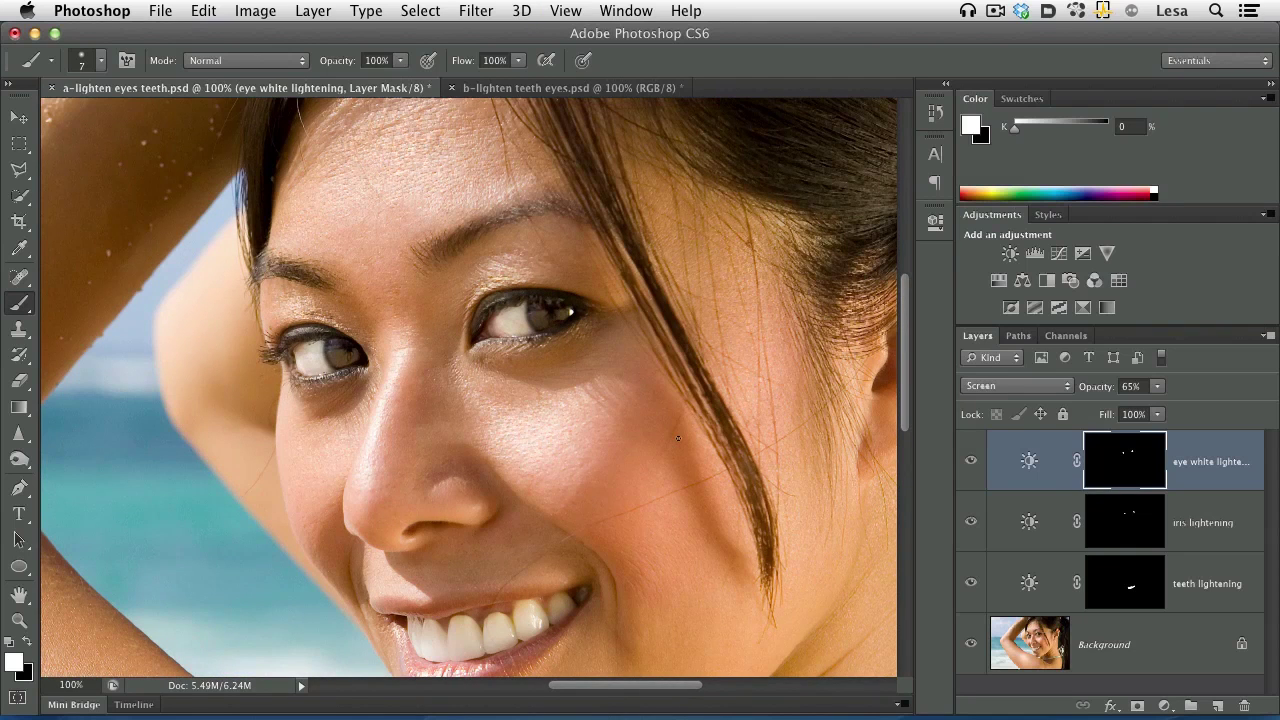
drag(654, 449, 611, 350)
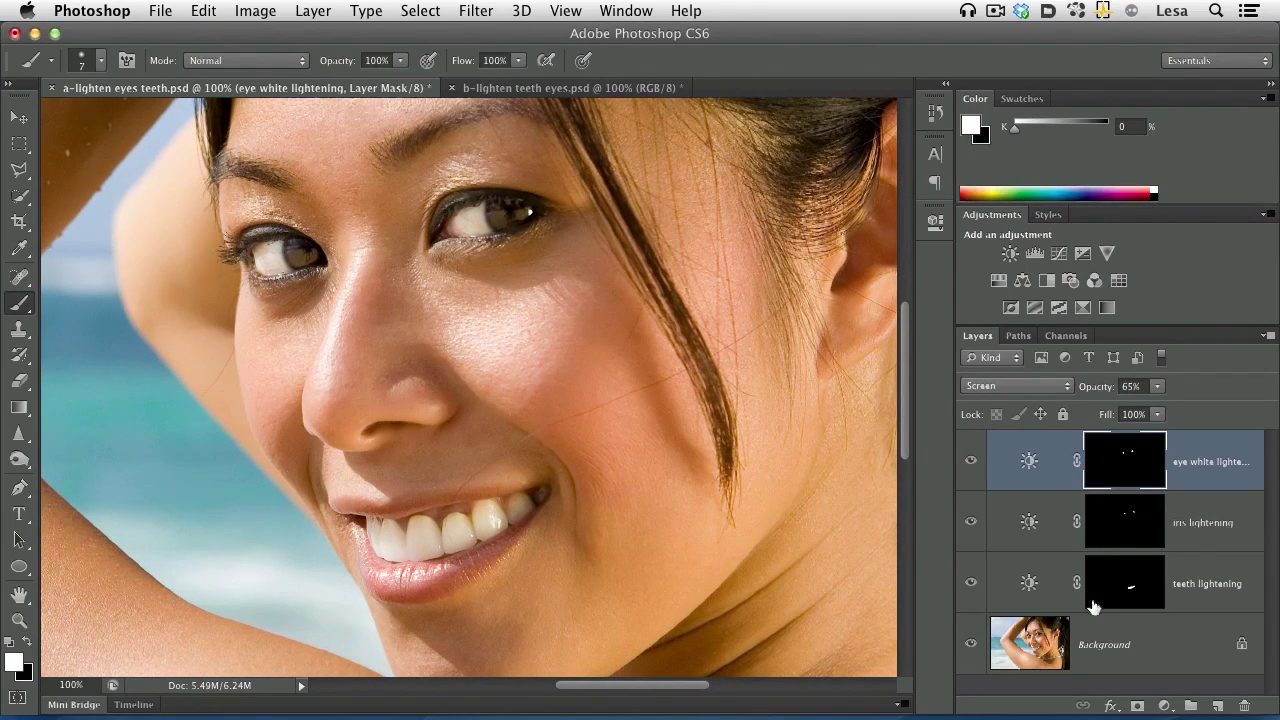
click(971, 461)
click(971, 461)
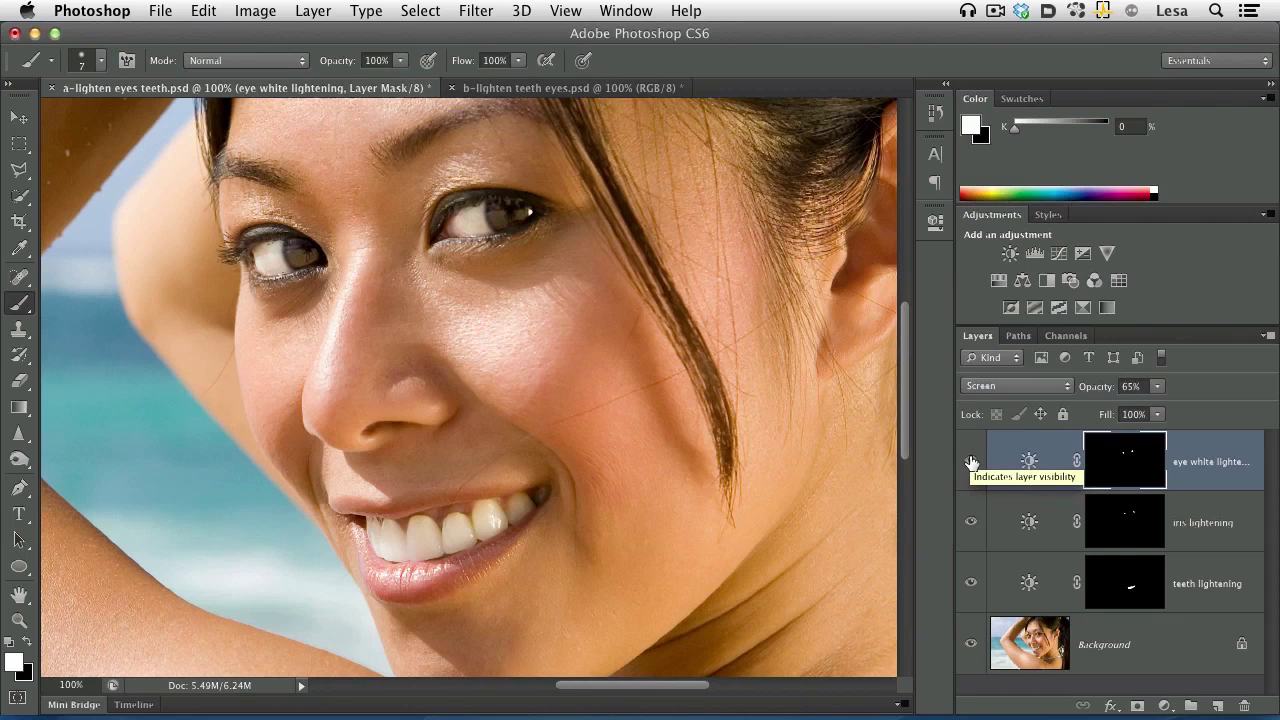
click(971, 525)
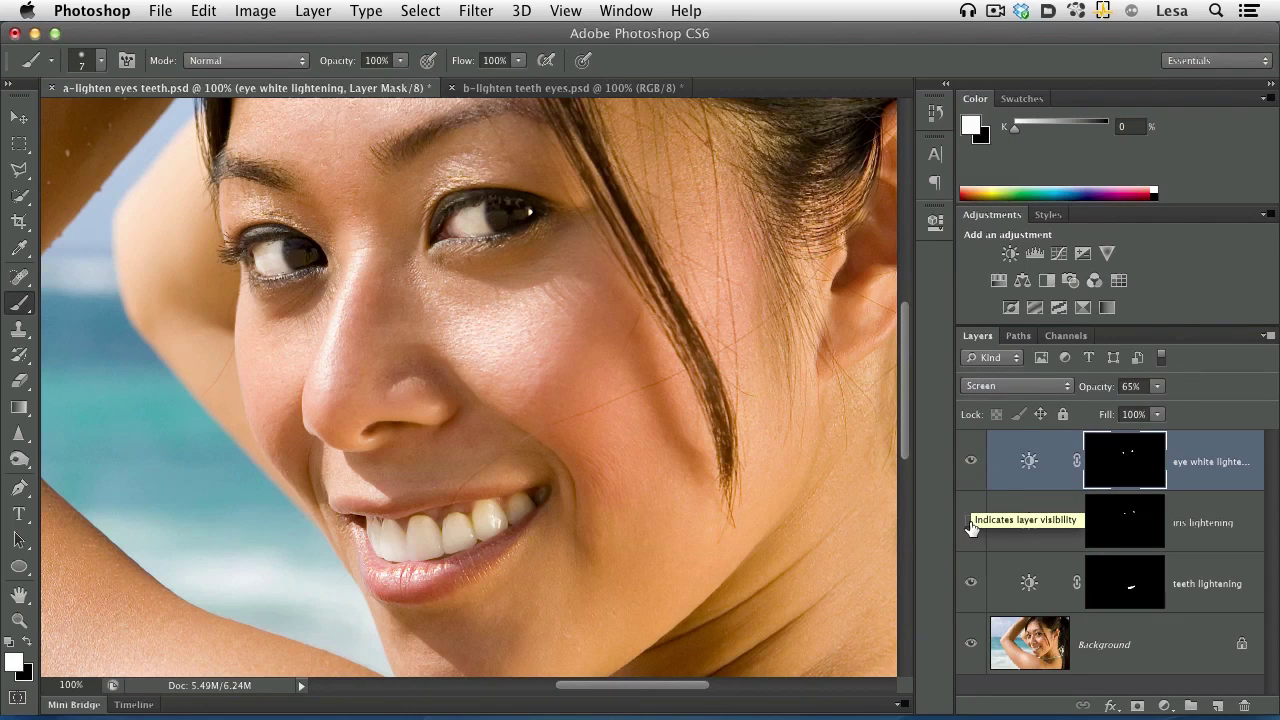
click(971, 525)
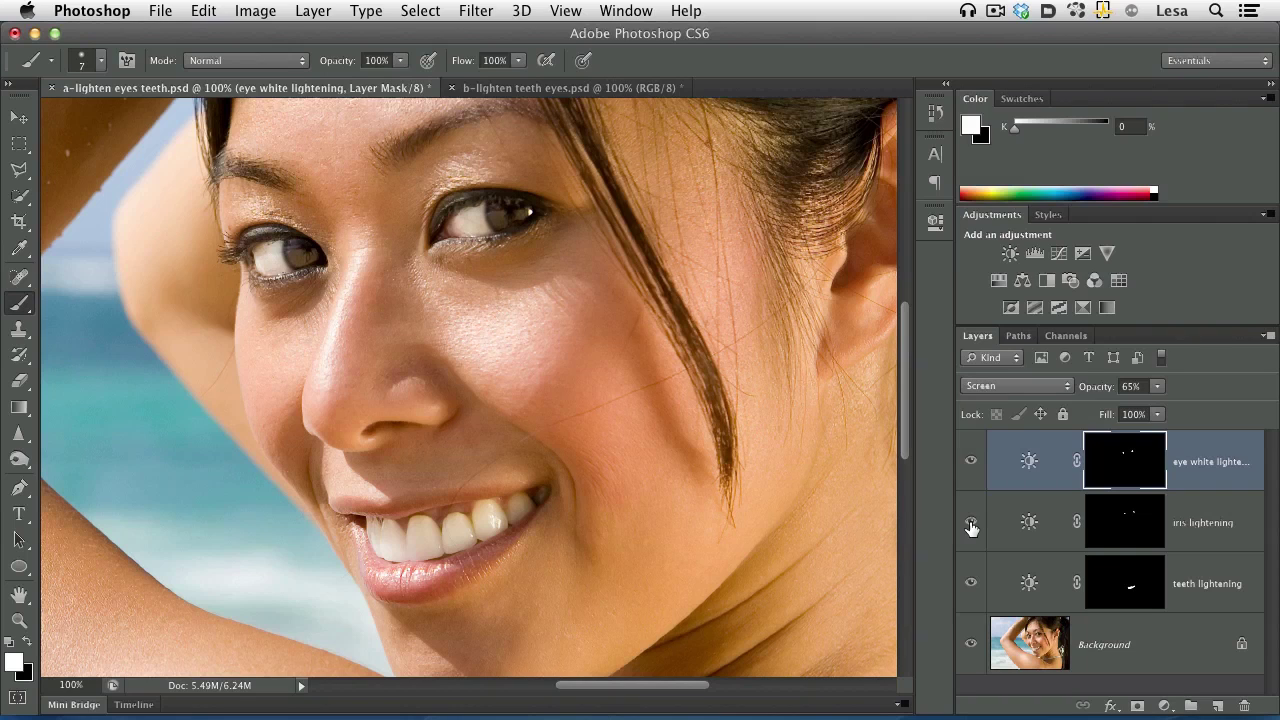
click(970, 585)
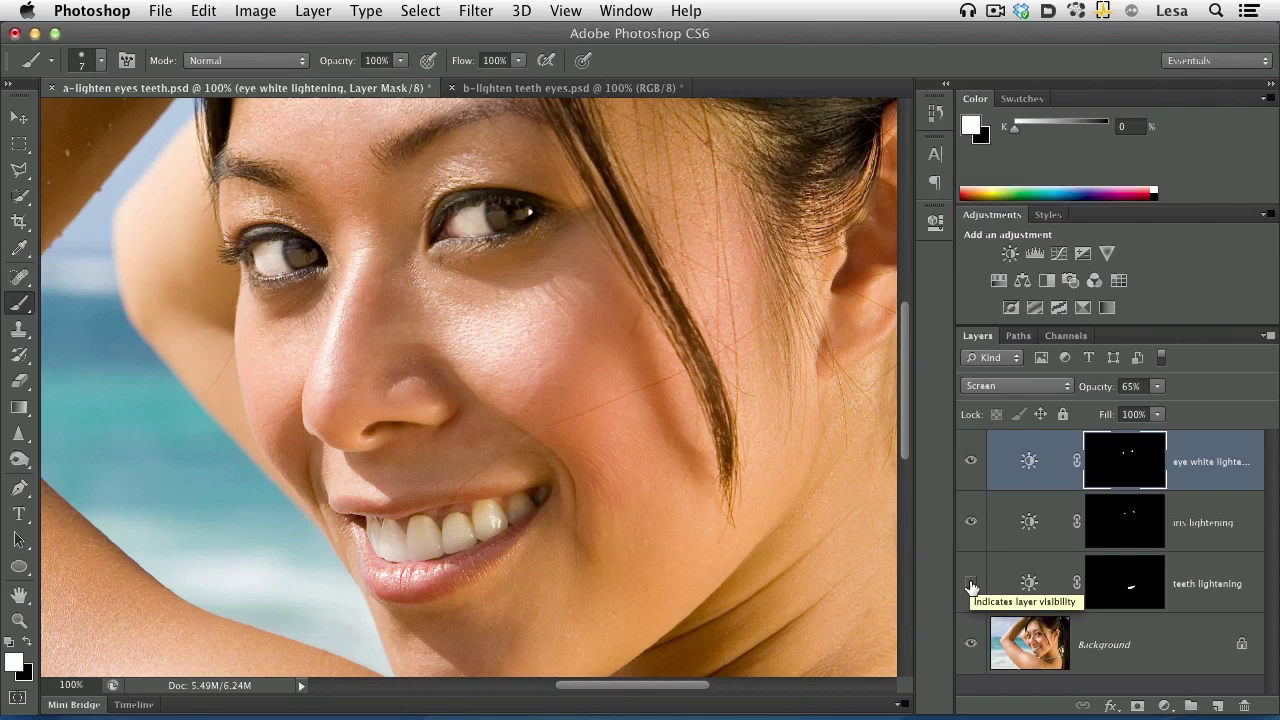
click(971, 585)
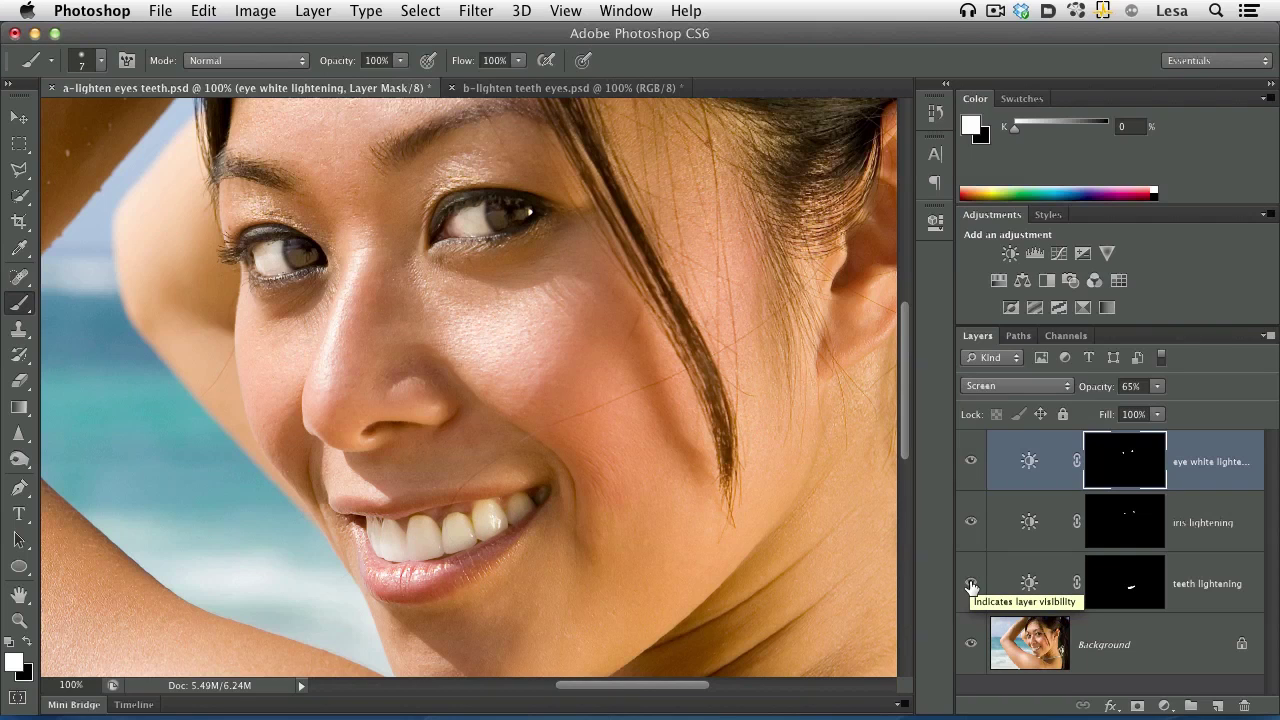